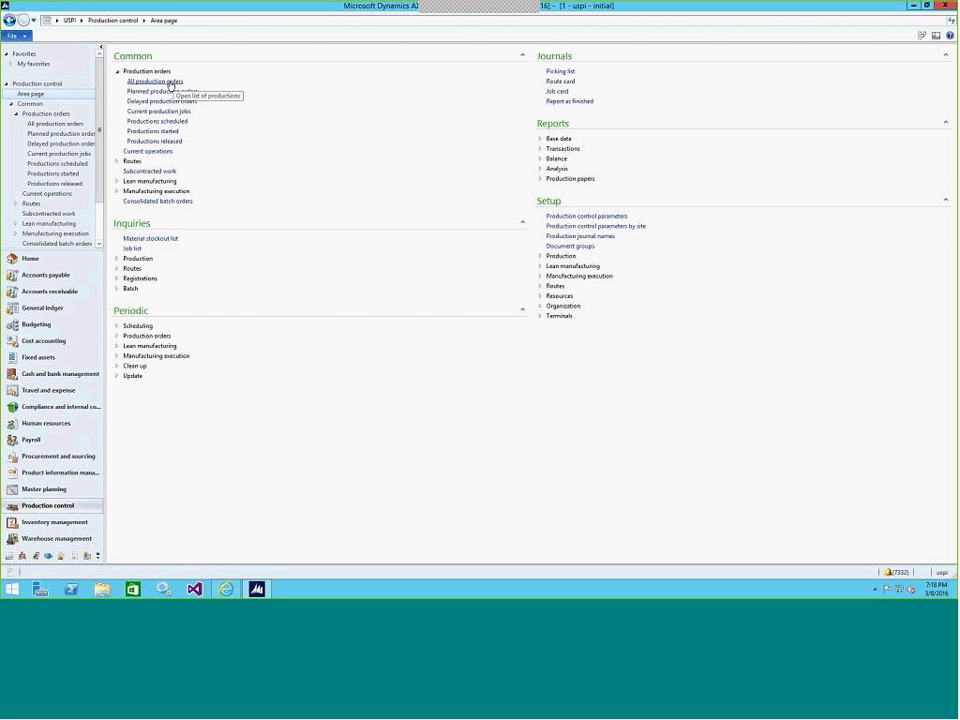
Create a batch order for item P3002 from the list of all production orders, keeping the default formula, route and quantity.
{"action": "left_click", "coordinate": [170, 84]}
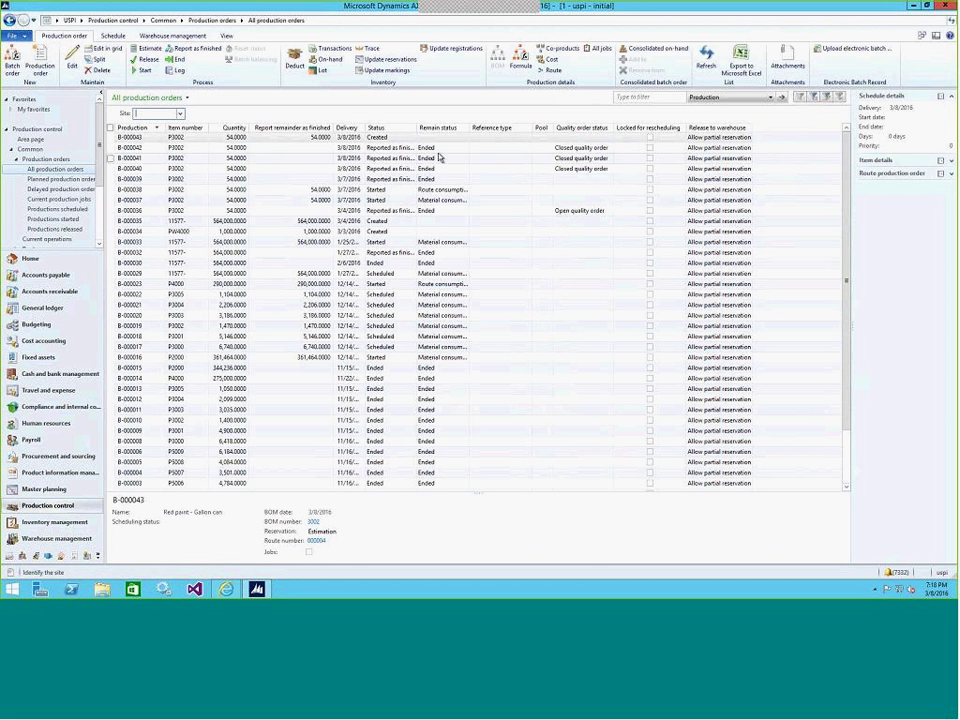
{"action": "left_click", "coordinate": [12, 62]}
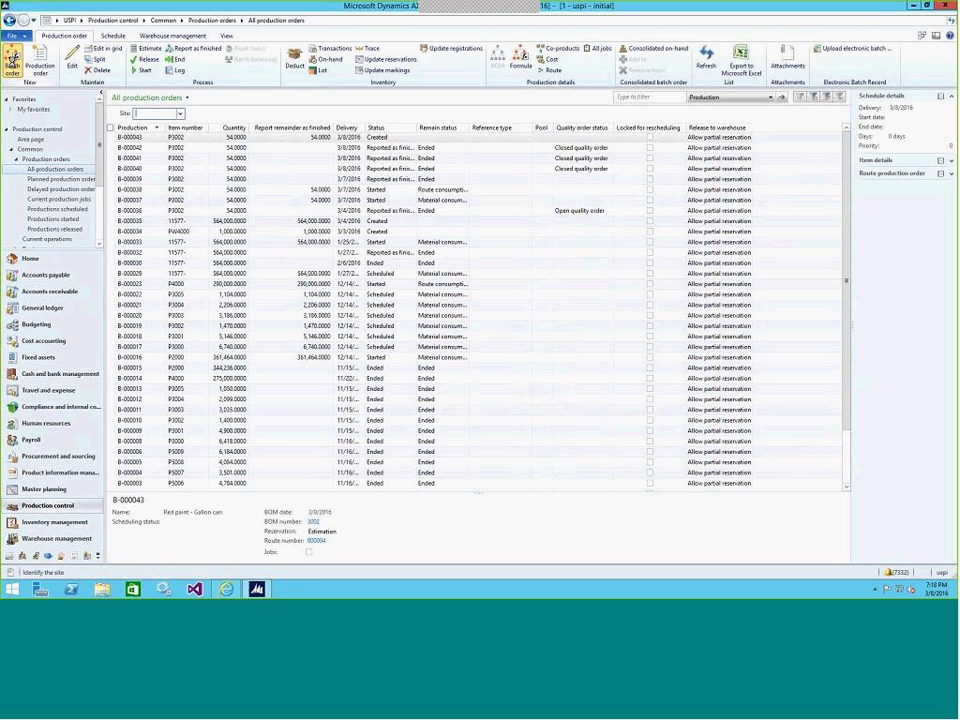
{"action": "left_click", "coordinate": [246, 231]}
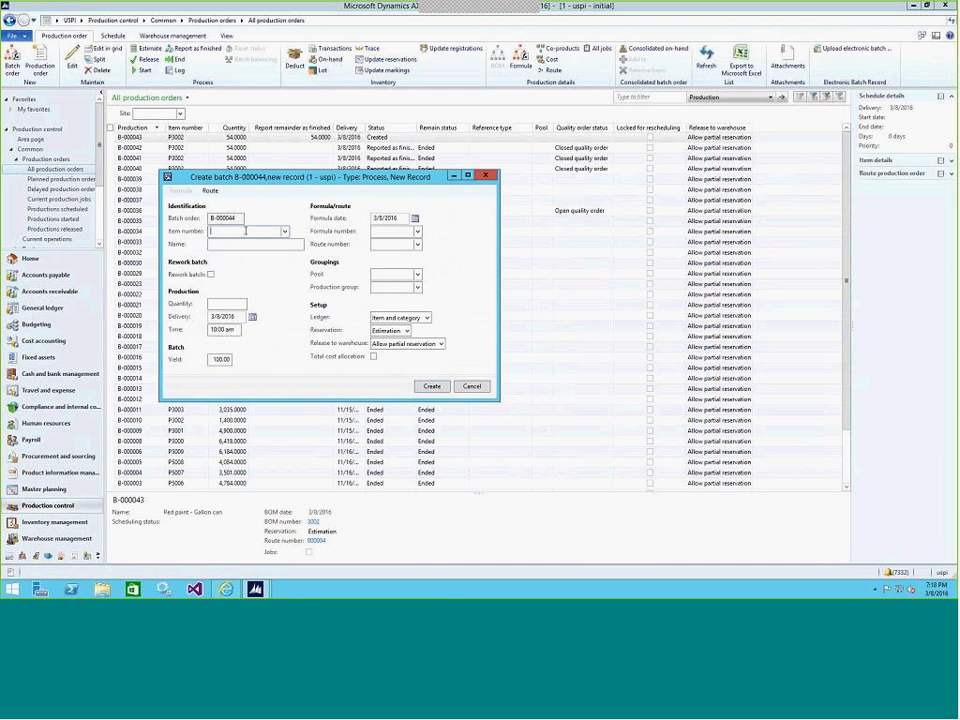
{"action": "type", "text": "P3002"}
{"action": "left_click", "coordinate": [241, 249]}
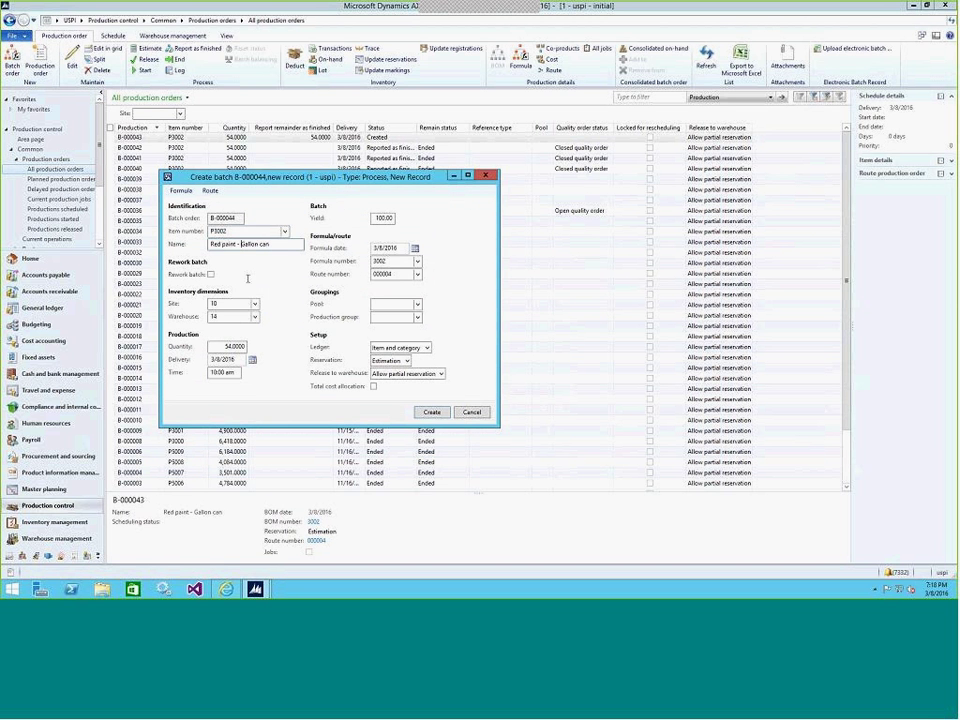
{"action": "left_click", "coordinate": [431, 413]}
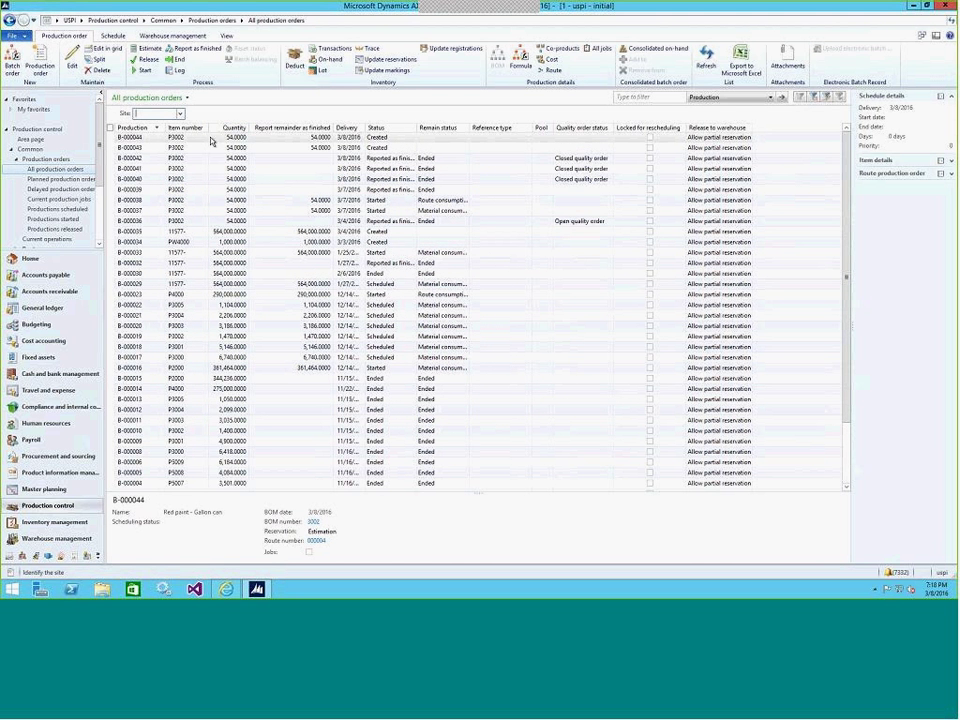
Enable web folder creation on the new Red paint - Gallon can batch order and close its details.
{"action": "left_click", "coordinate": [72, 66]}
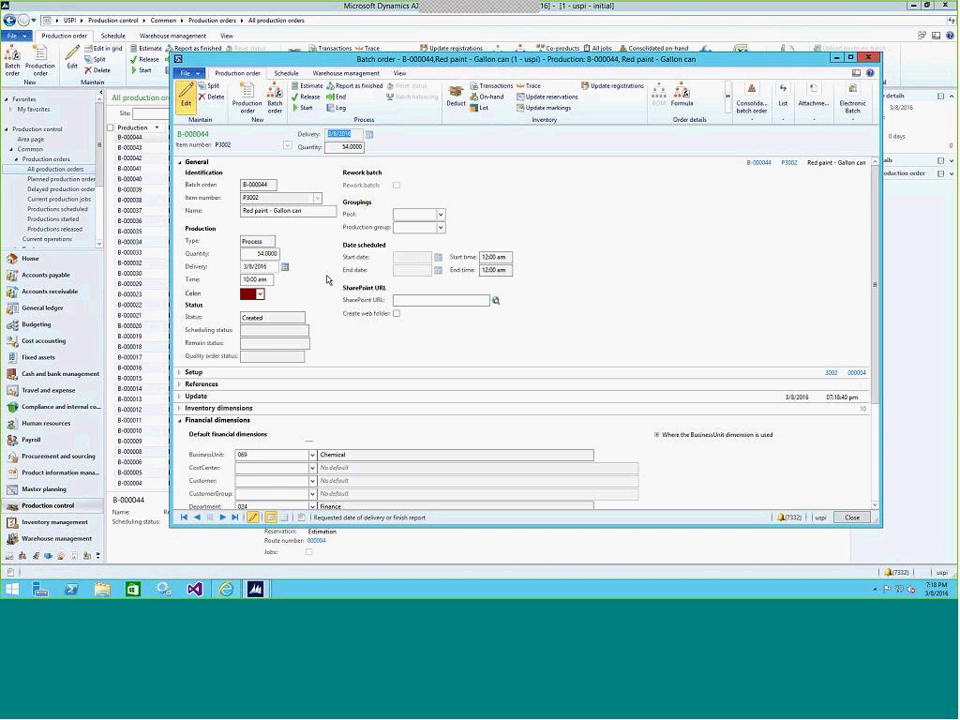
{"action": "left_click", "coordinate": [397, 316]}
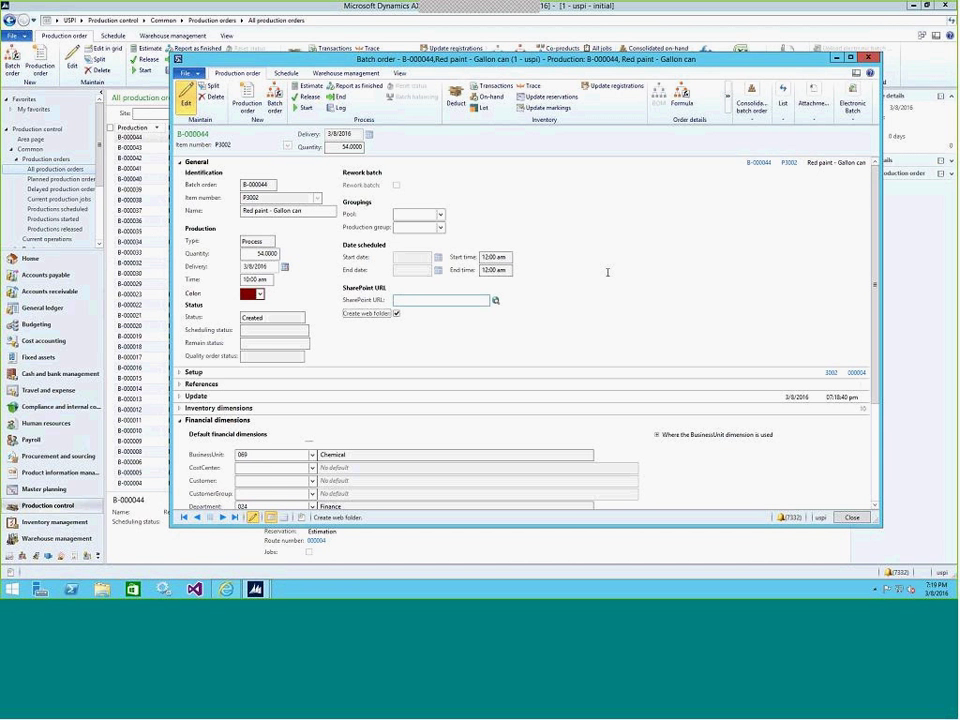
{"action": "left_click", "coordinate": [868, 60]}
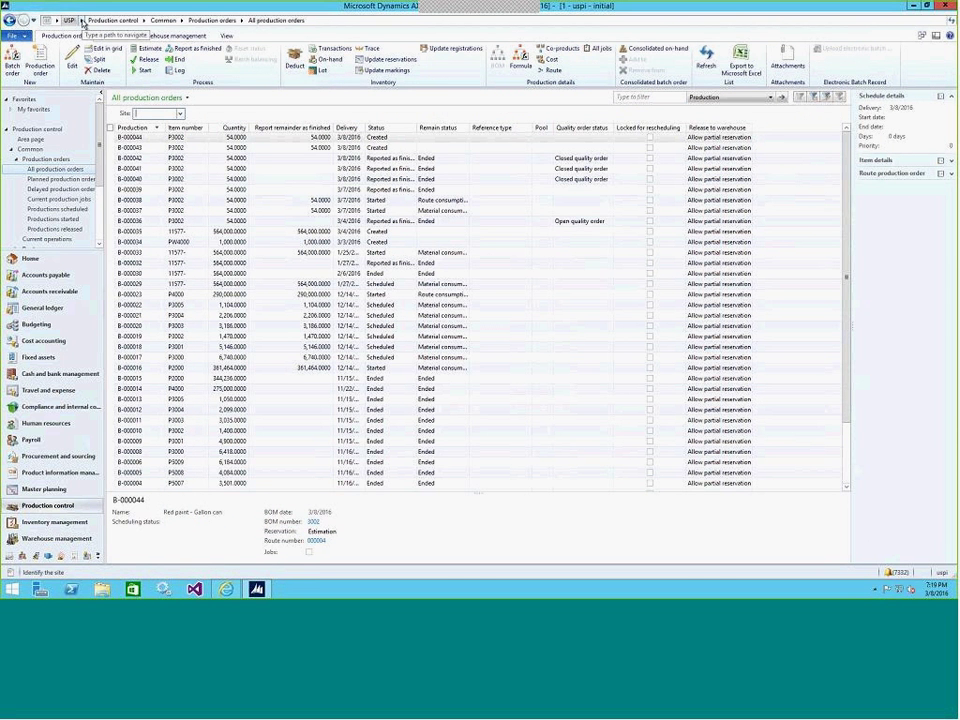
Run the Organization administration periodic job that creates folders for web document management, without batch processing.
{"action": "left_click", "coordinate": [82, 21]}
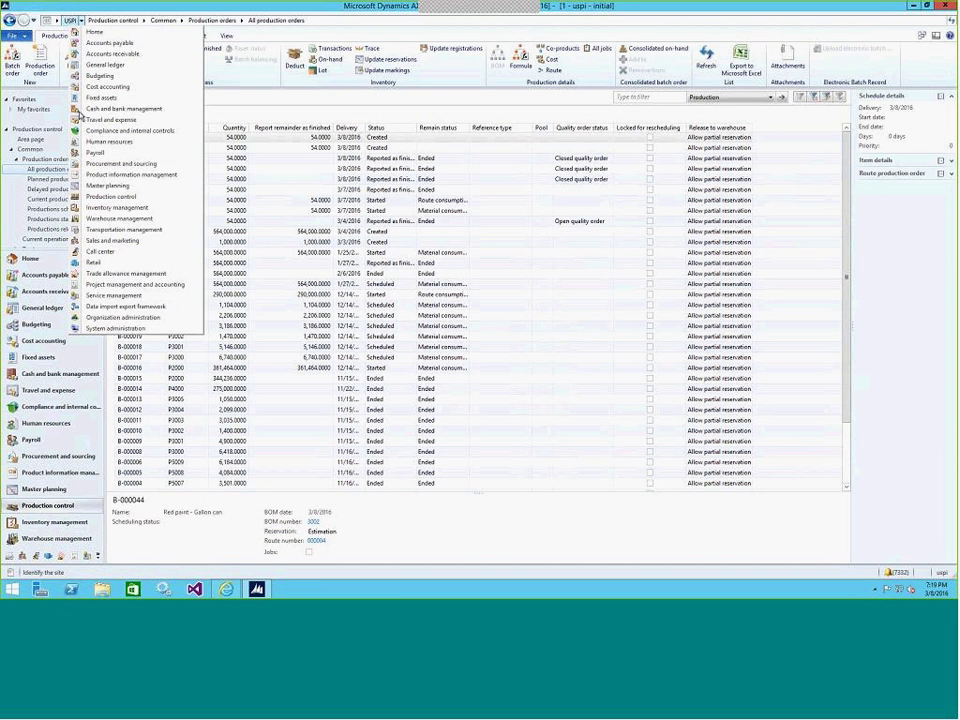
{"action": "left_click", "coordinate": [112, 317]}
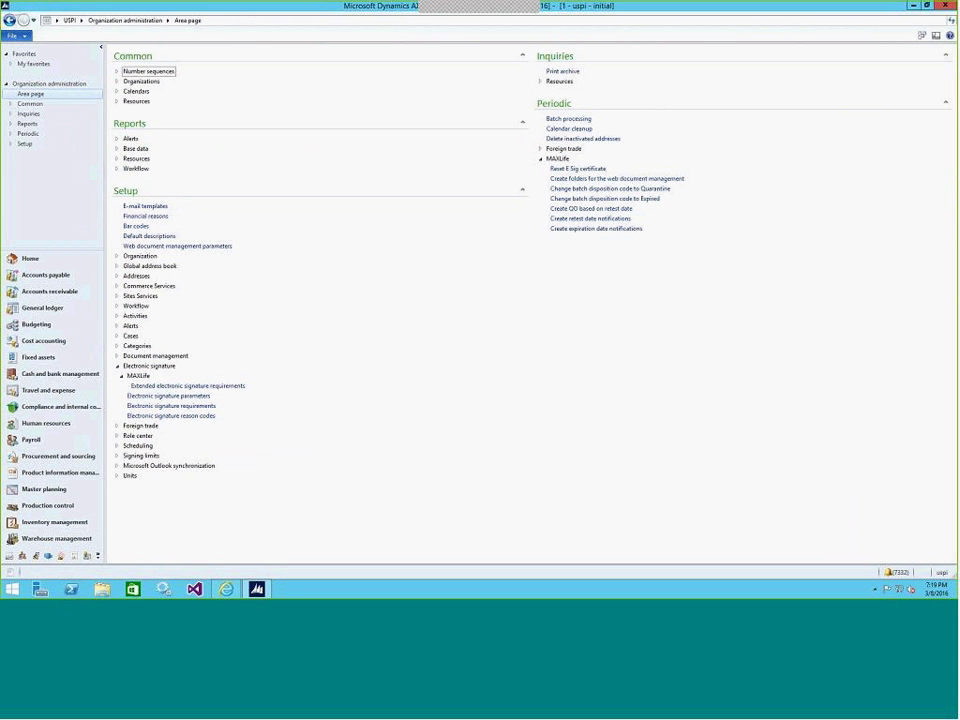
{"action": "left_click", "coordinate": [591, 180]}
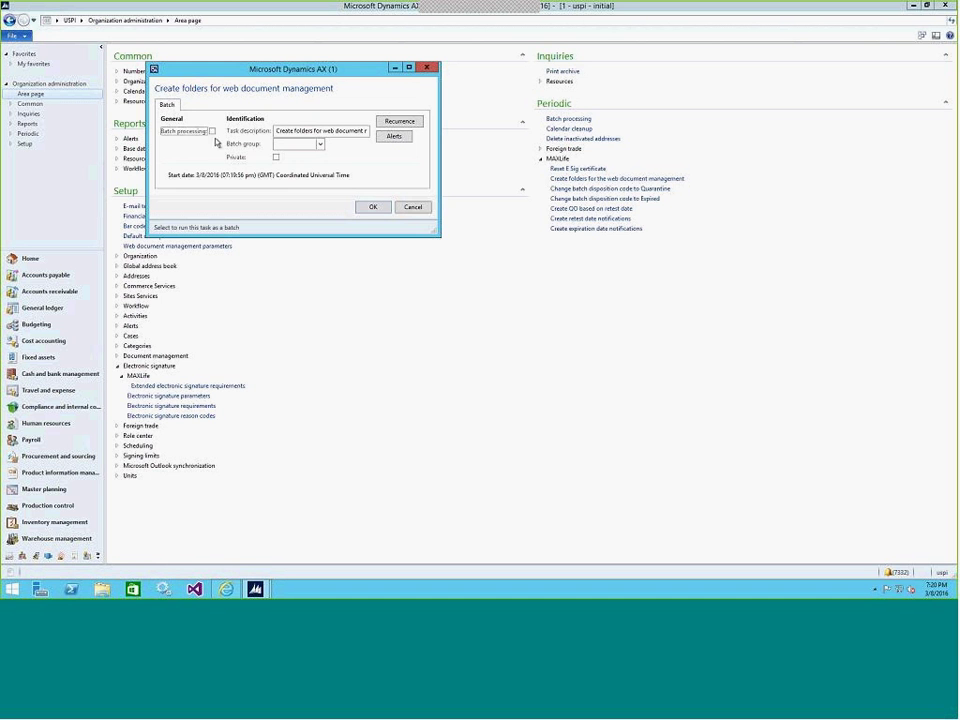
{"action": "left_click", "coordinate": [372, 208]}
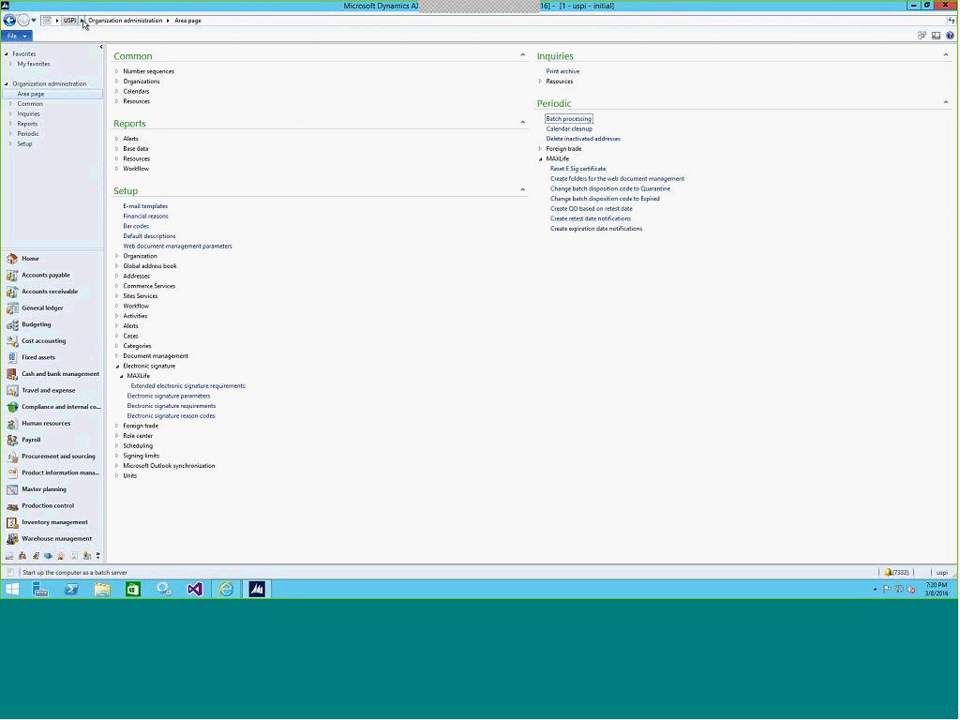
Reopen the new P3002 batch order from all production orders and view the SharePoint folder its URL points to.
{"action": "left_click", "coordinate": [82, 21]}
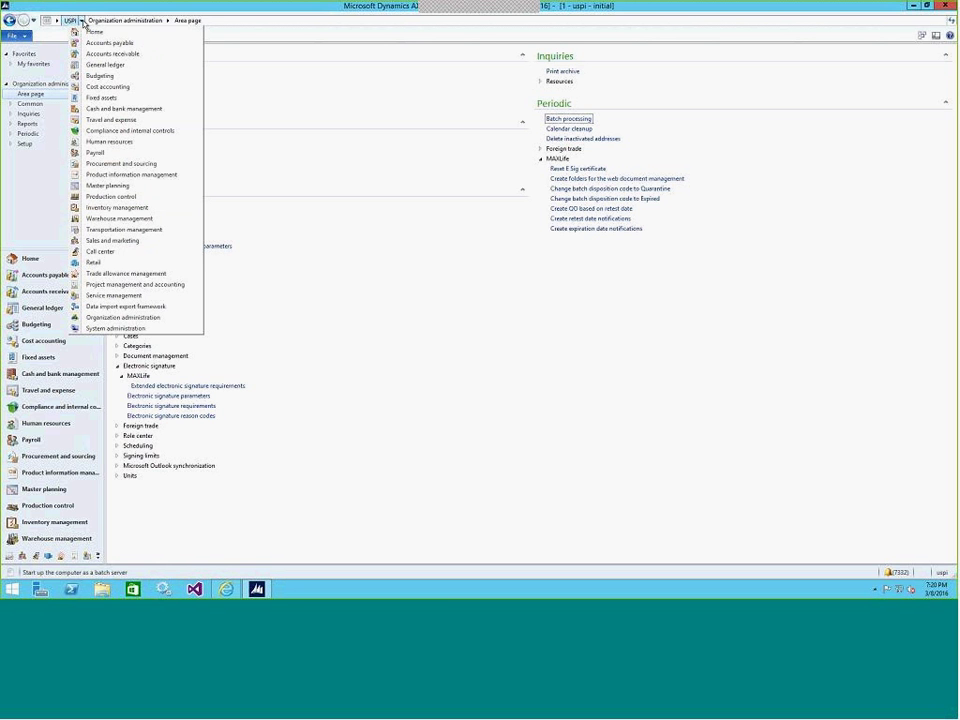
{"action": "left_click", "coordinate": [111, 197]}
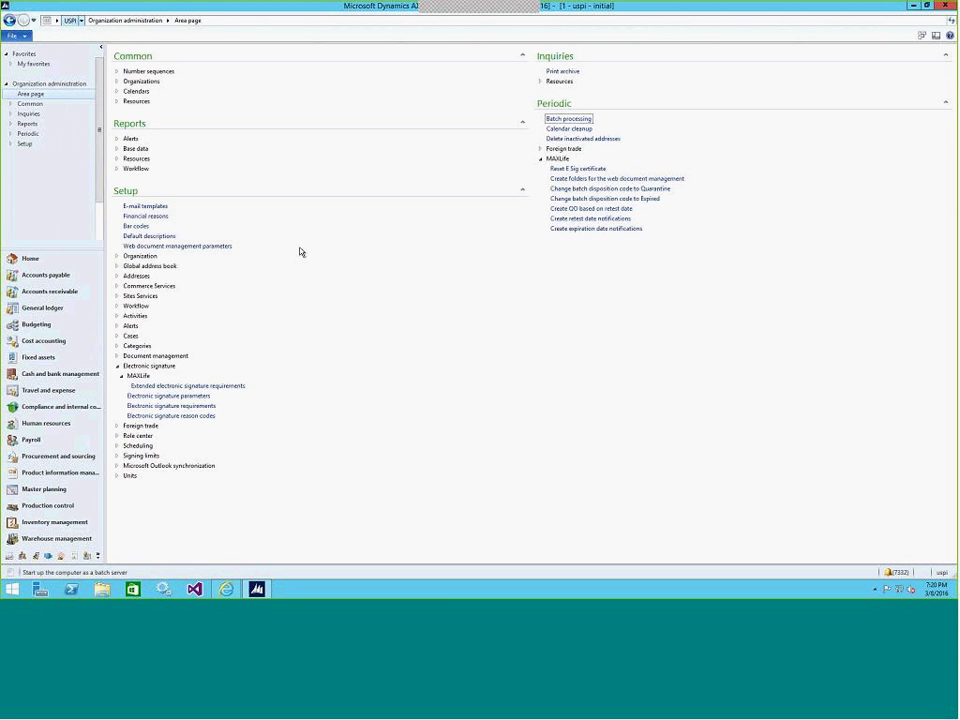
{"action": "left_click", "coordinate": [166, 81]}
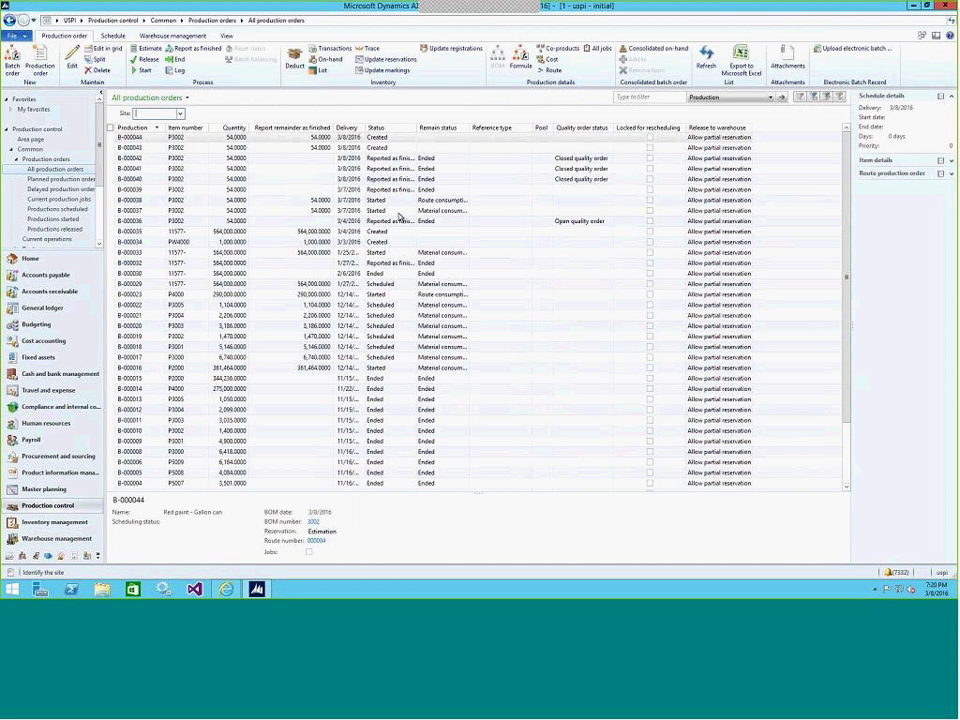
{"action": "left_click", "coordinate": [70, 60]}
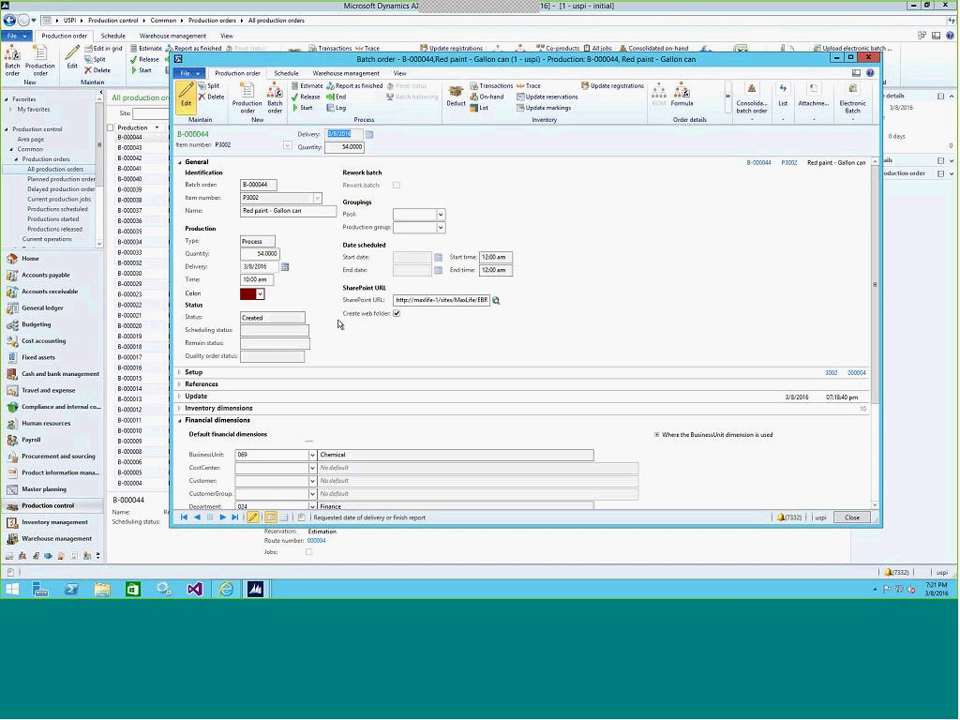
{"action": "left_click", "coordinate": [496, 302]}
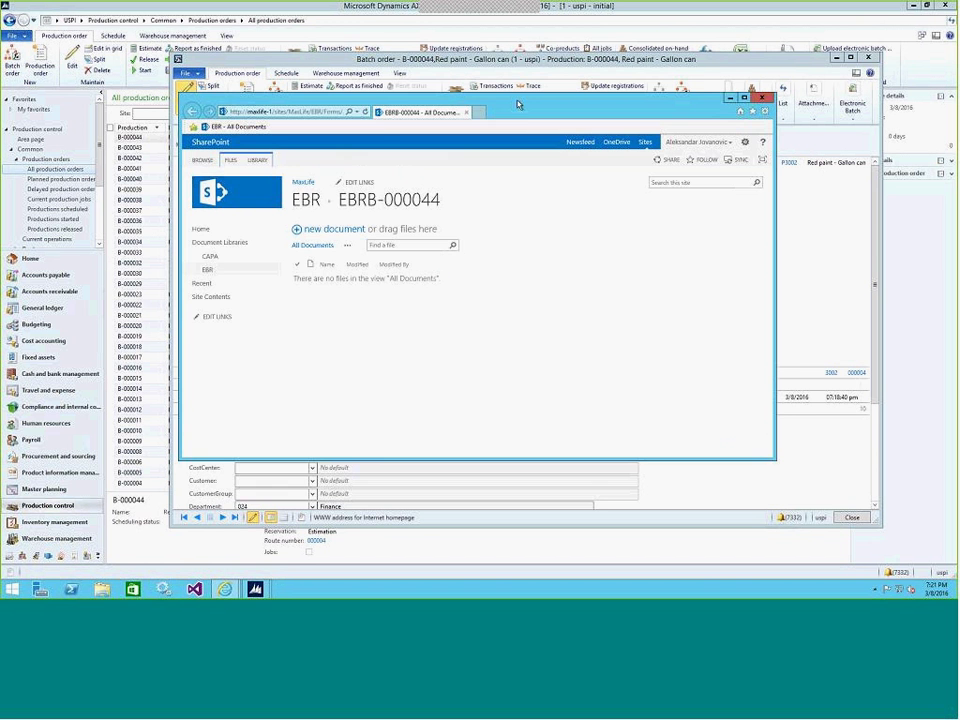
{"action": "left_click_drag", "start_coordinate": [516, 110], "coordinate": [536, 153]}
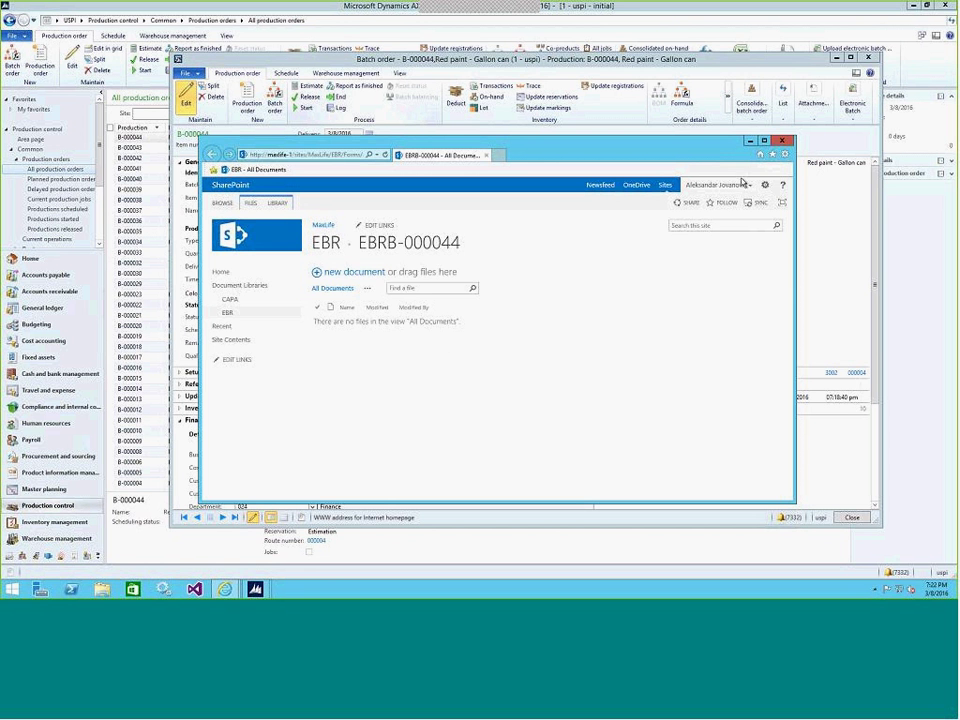
{"action": "left_click", "coordinate": [783, 142]}
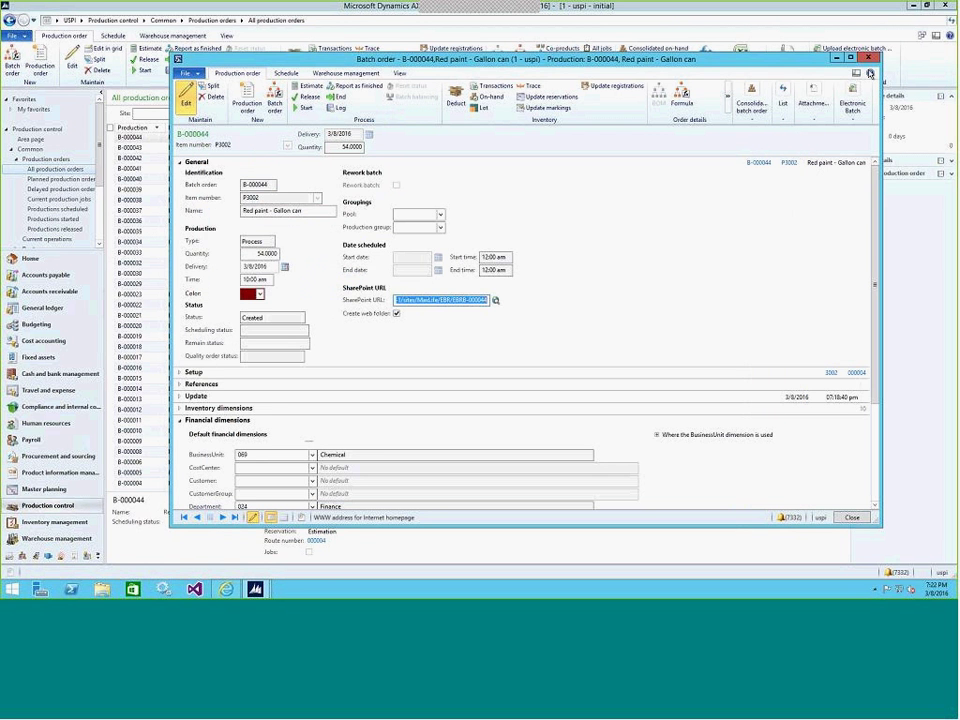
{"action": "left_click", "coordinate": [871, 58]}
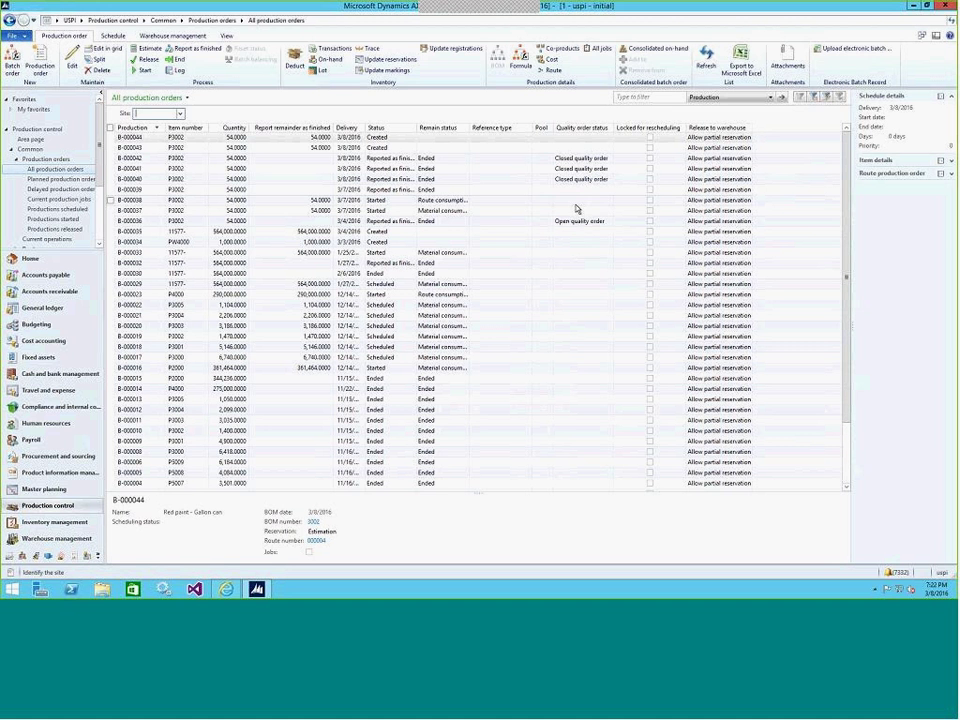
Upload the electronic batch record for the new P3002 batch order and read the full resulting message.
{"action": "left_click", "coordinate": [150, 141]}
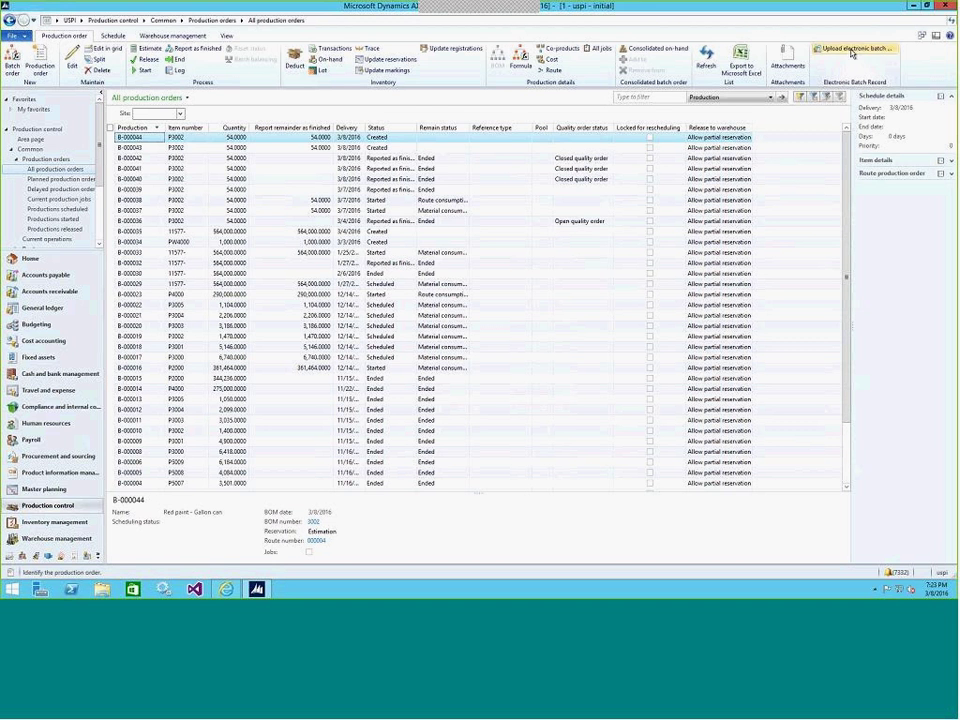
{"action": "left_click", "coordinate": [822, 79]}
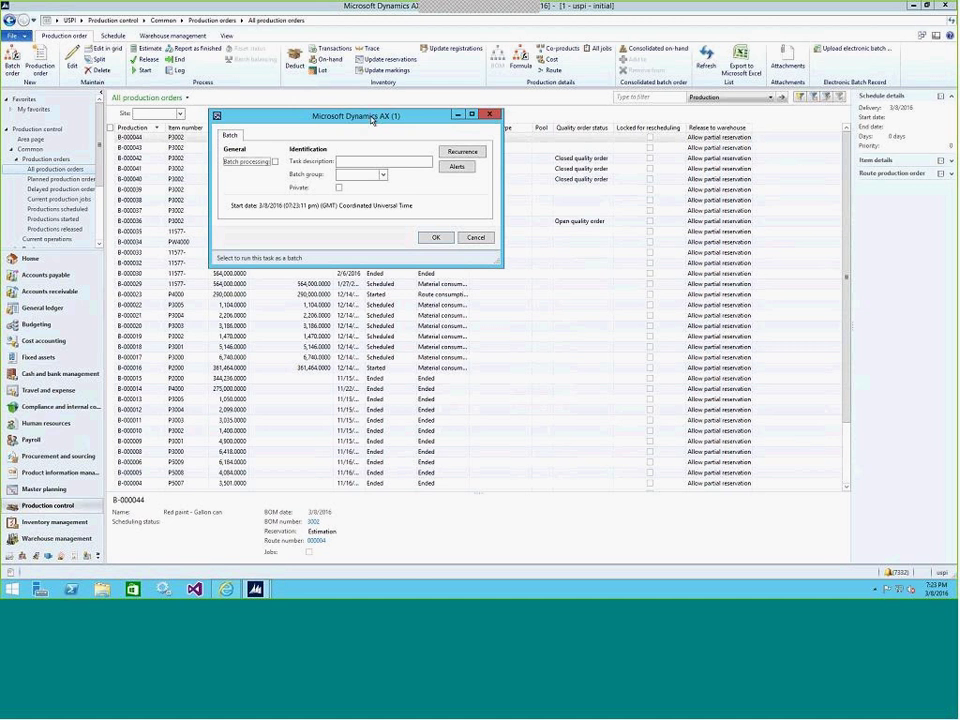
{"action": "left_click_drag", "start_coordinate": [372, 120], "coordinate": [380, 115]}
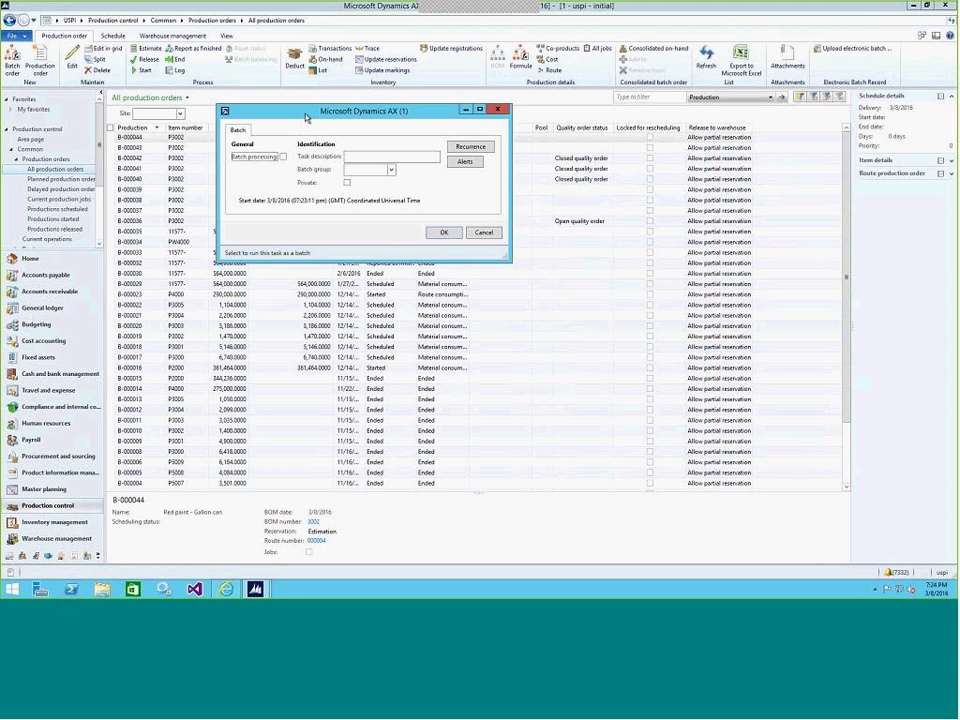
{"action": "left_click", "coordinate": [444, 232]}
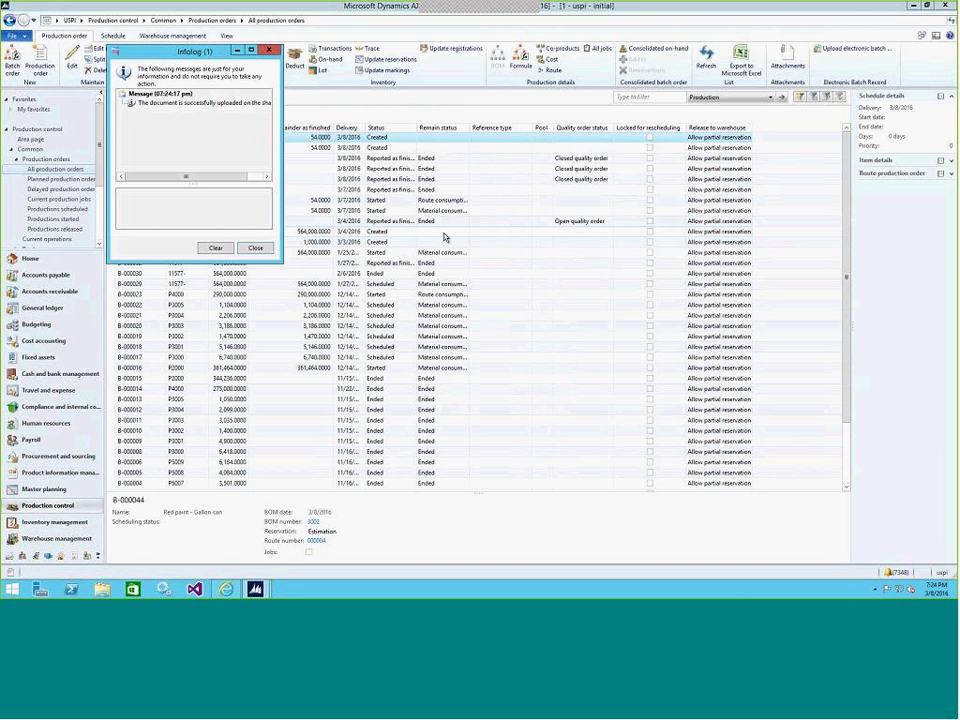
{"action": "left_click", "coordinate": [221, 103]}
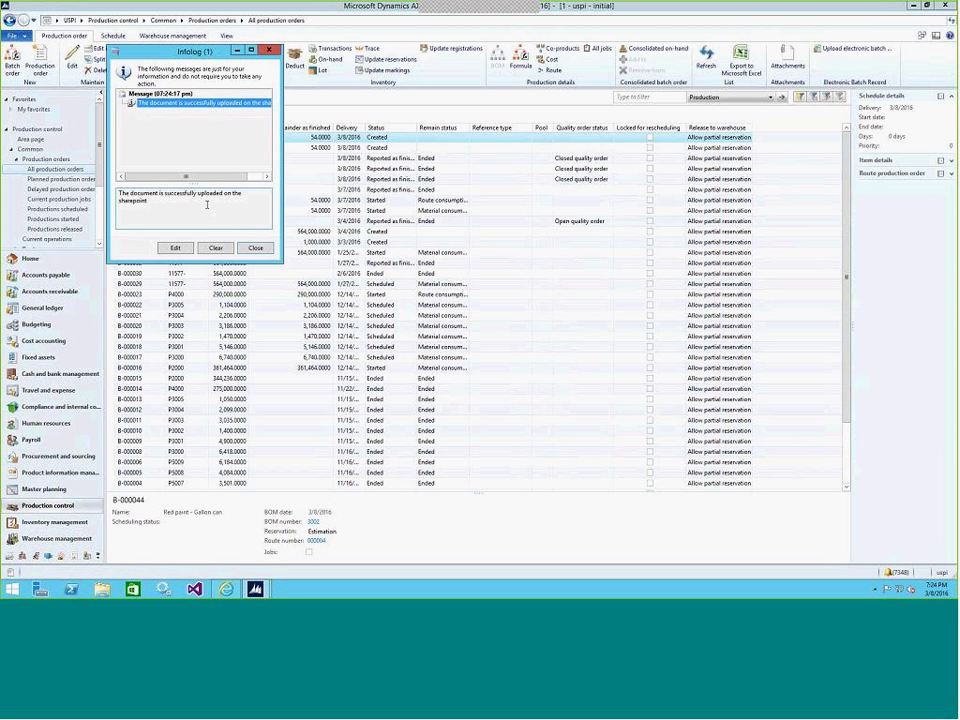
{"action": "left_click", "coordinate": [256, 250]}
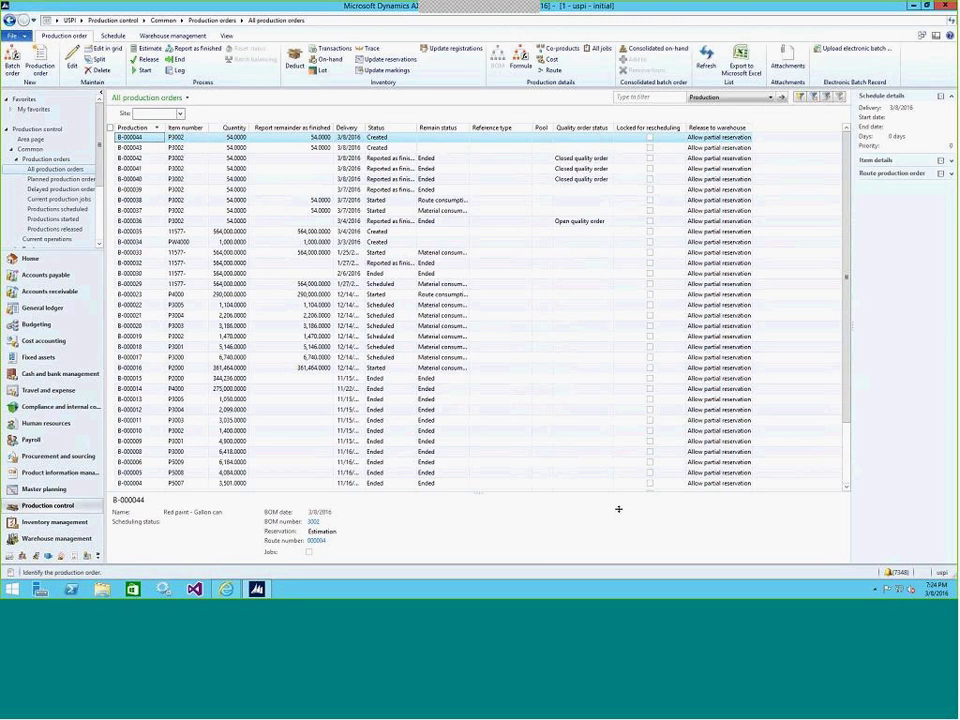
Switch to the SharePoint site in Internet Explorer and open the new batch order's folder in the EBR library.
{"action": "left_click", "coordinate": [228, 590]}
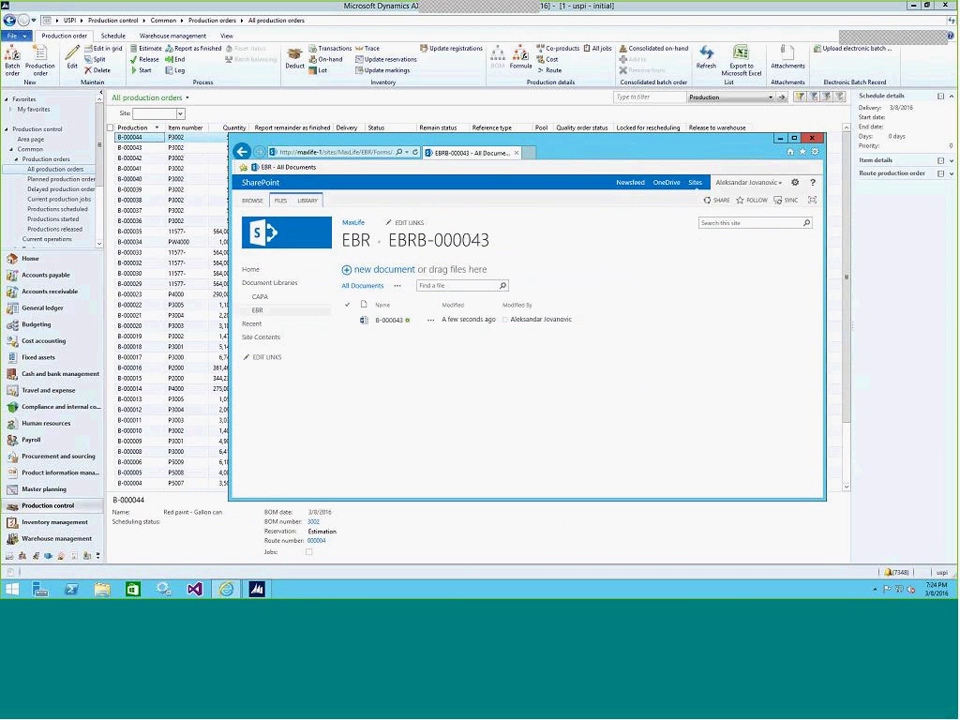
{"action": "left_click", "coordinate": [298, 175]}
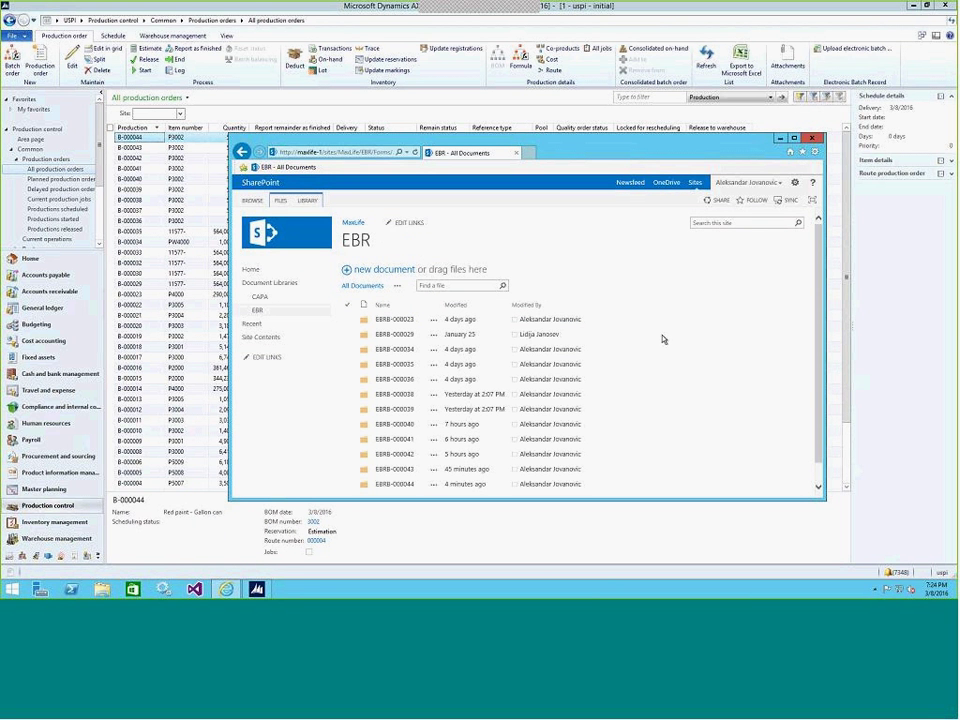
{"action": "scroll", "coordinate": [662, 336], "scroll_direction": "down", "scroll_amount": 1}
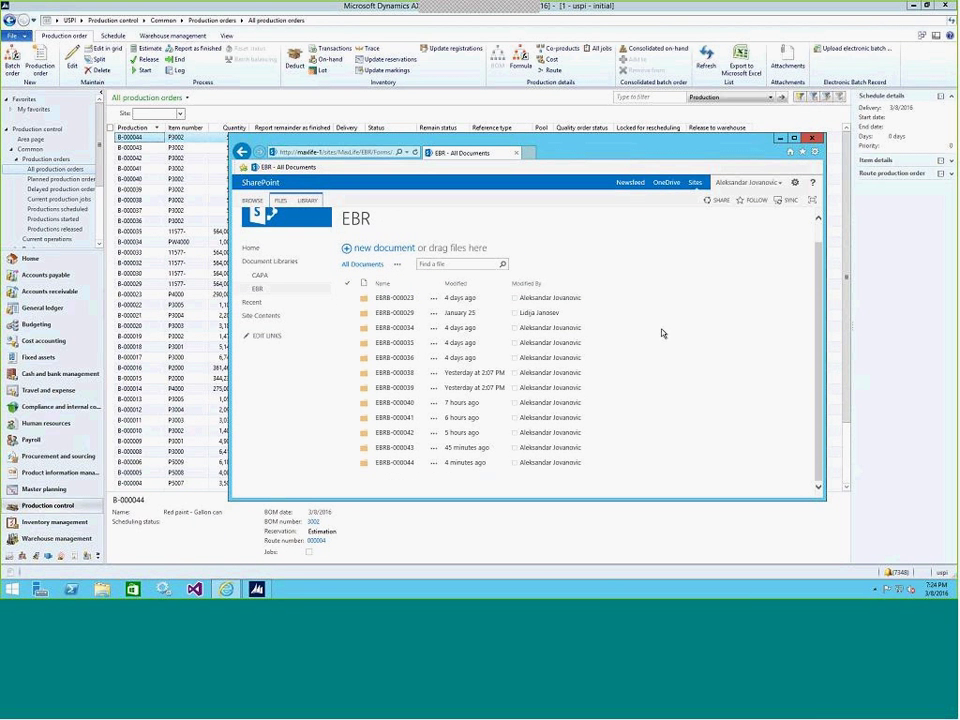
{"action": "left_click", "coordinate": [347, 312]}
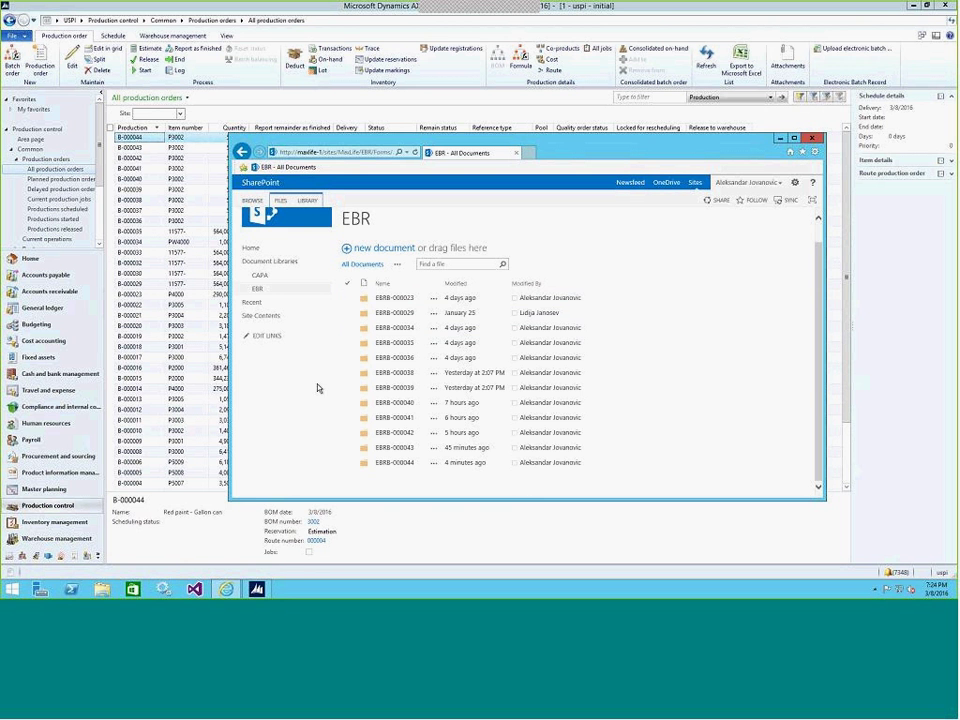
{"action": "left_click", "coordinate": [396, 463]}
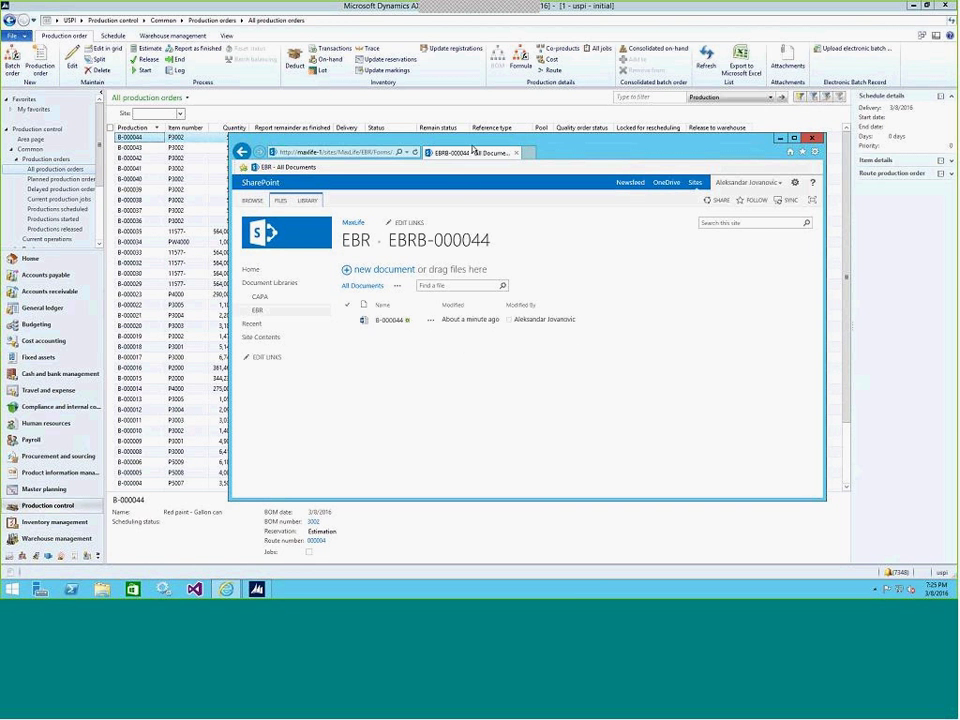
Review the uploaded electronic batch record document in Word, then close it and the SharePoint window.
{"action": "left_click_drag", "start_coordinate": [557, 144], "coordinate": [562, 138]}
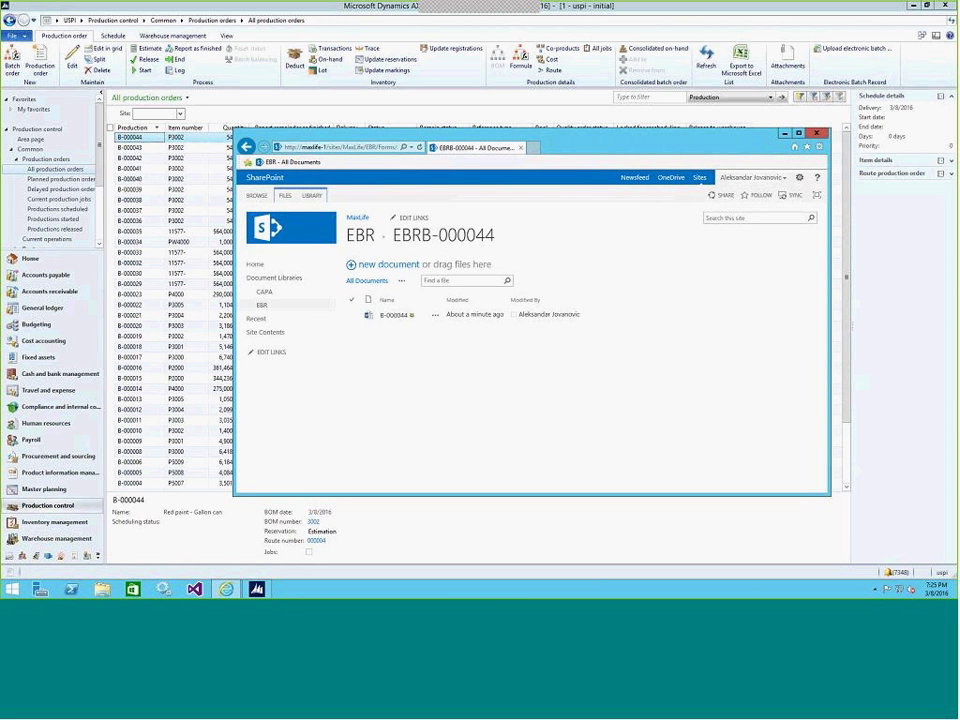
{"action": "left_click", "coordinate": [392, 316]}
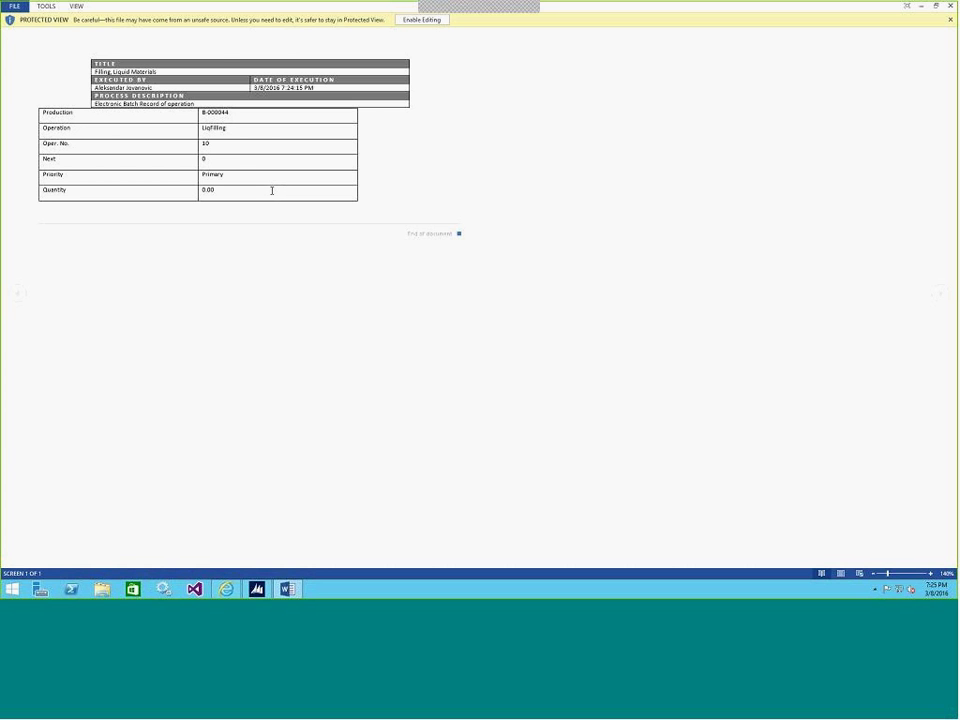
{"action": "left_click", "coordinate": [951, 6]}
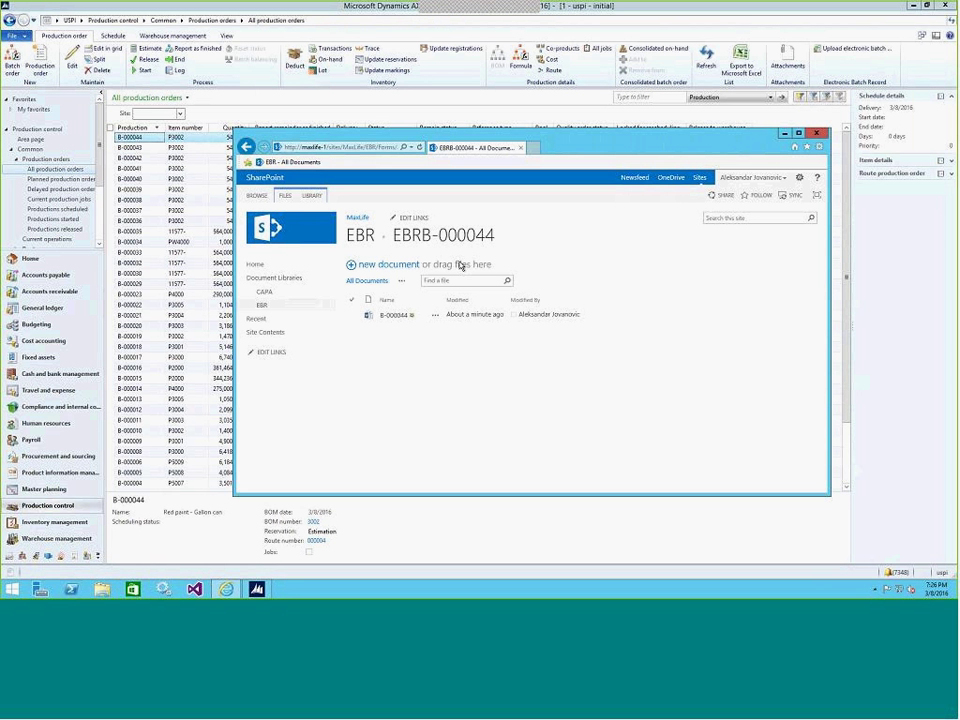
{"action": "left_click", "coordinate": [818, 134]}
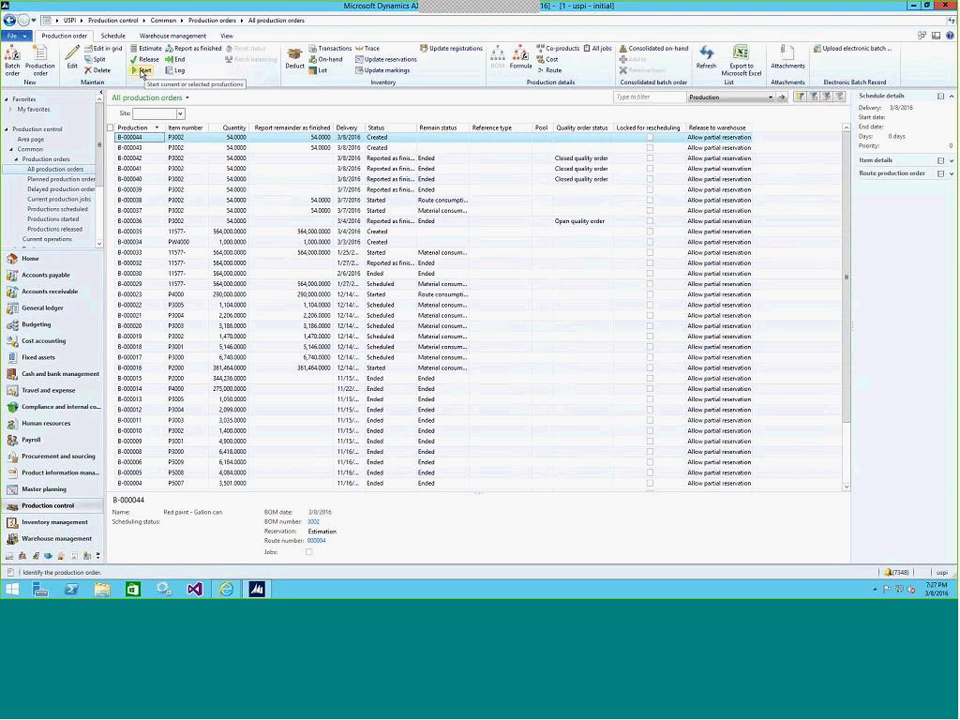
Start production of the new P3002 batch order and open the lines of its picking list journal.
{"action": "left_click", "coordinate": [143, 71]}
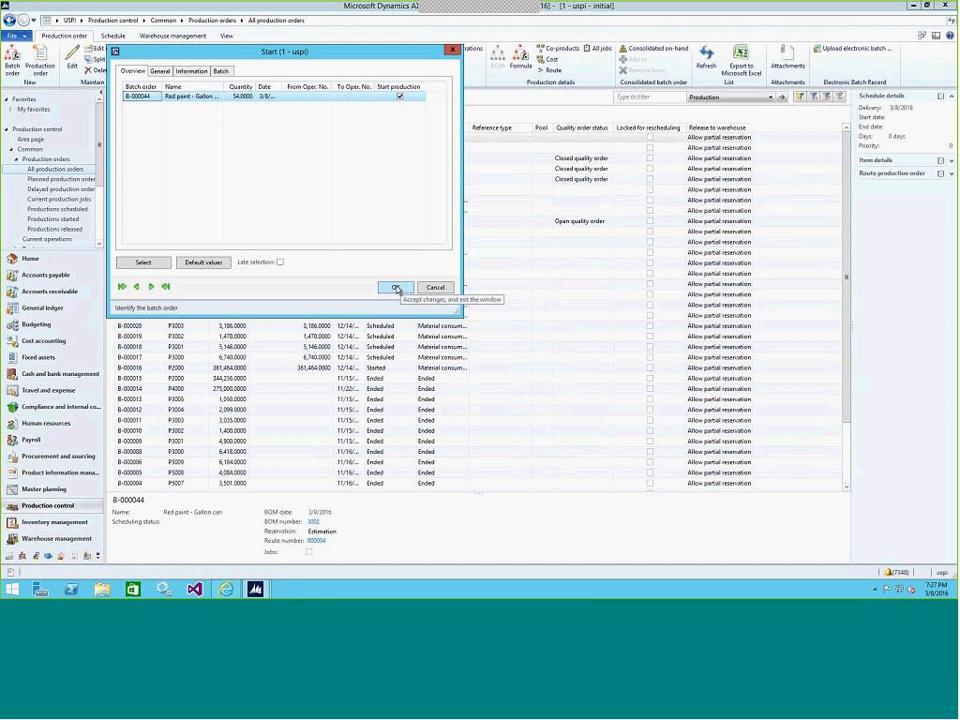
{"action": "left_click", "coordinate": [395, 287]}
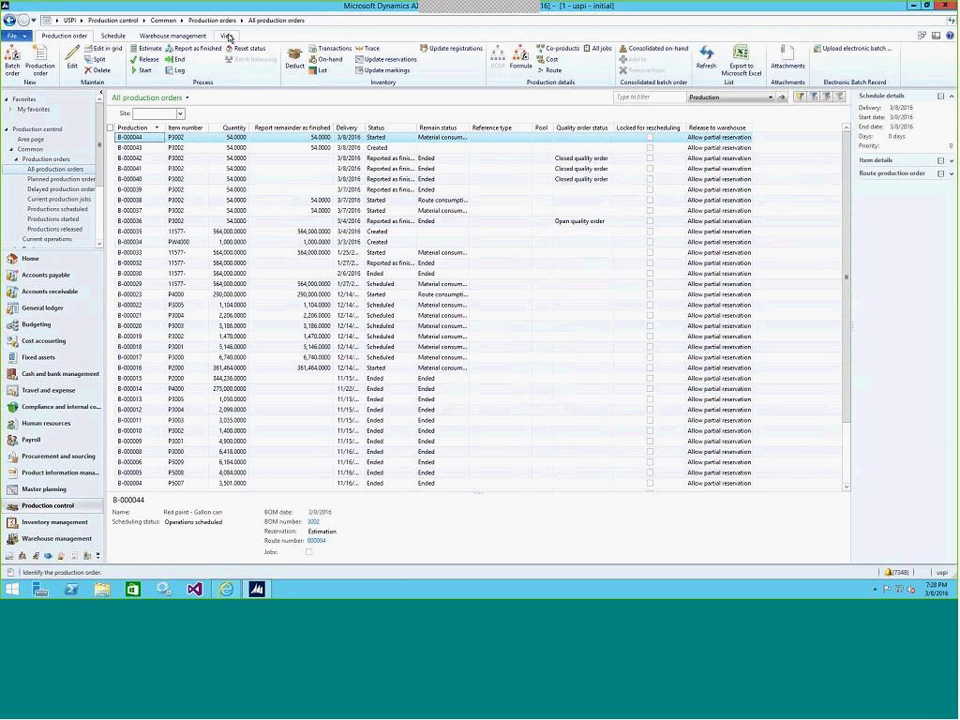
{"action": "left_click", "coordinate": [228, 37]}
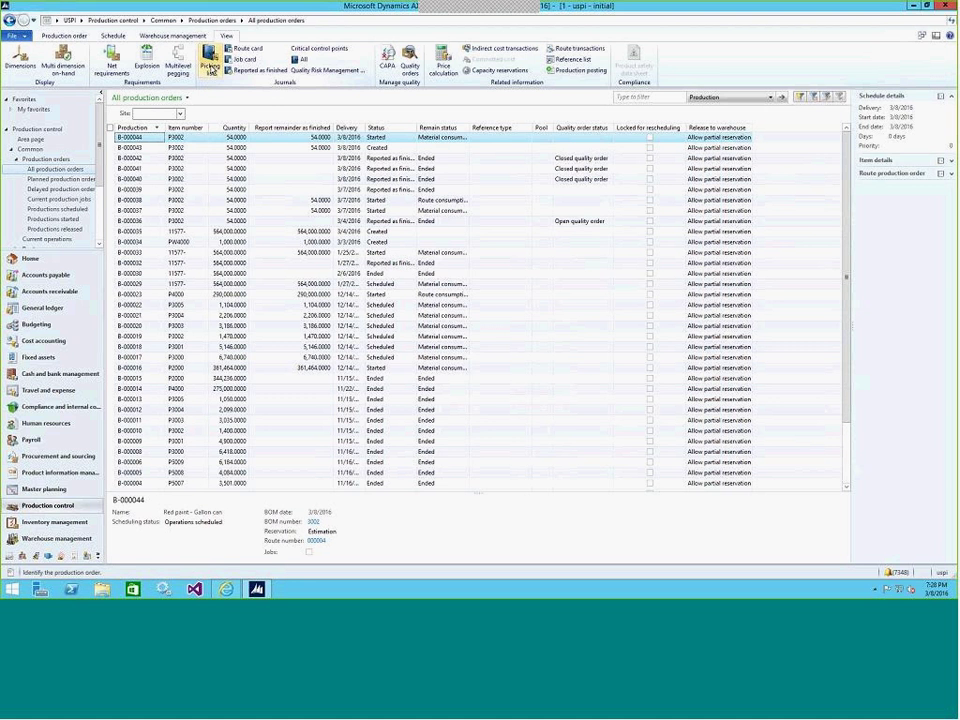
{"action": "left_click", "coordinate": [211, 66]}
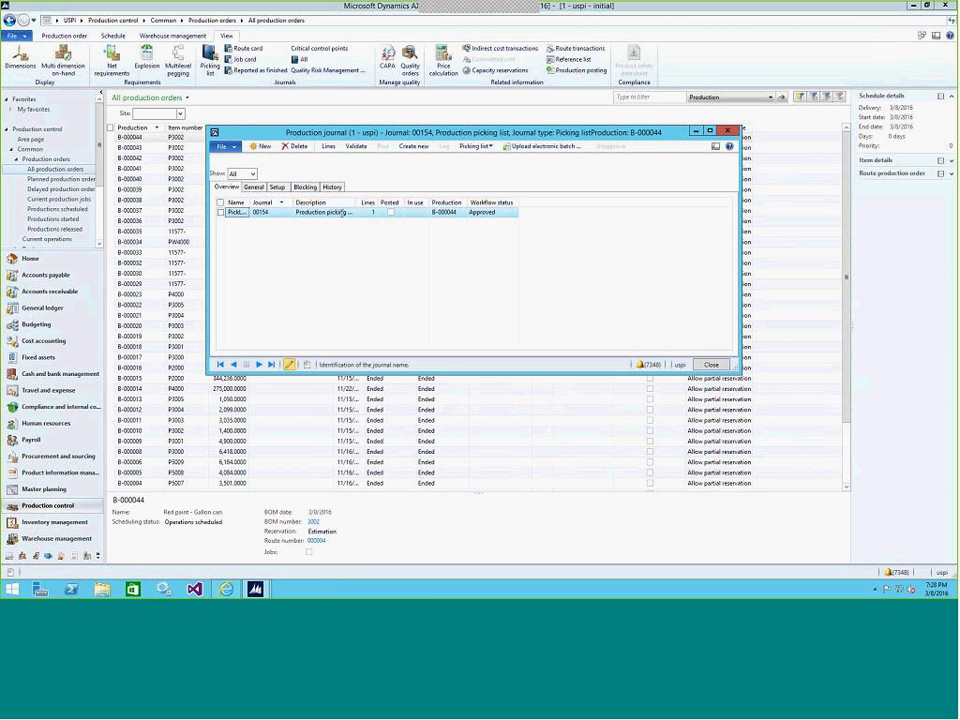
{"action": "left_click", "coordinate": [329, 148]}
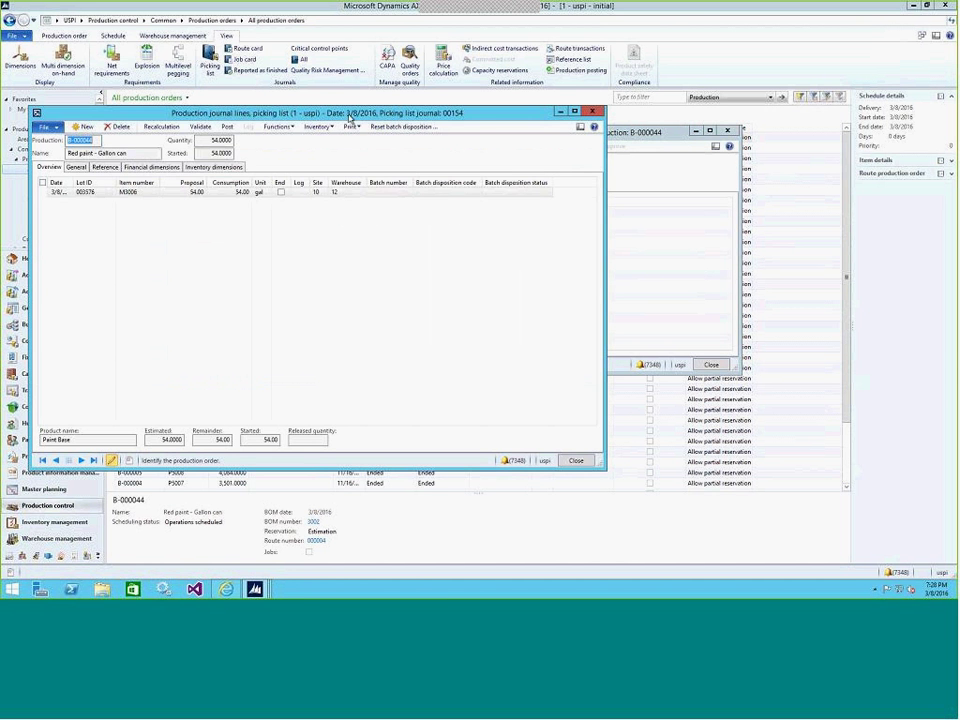
{"action": "left_click_drag", "start_coordinate": [349, 117], "coordinate": [374, 126]}
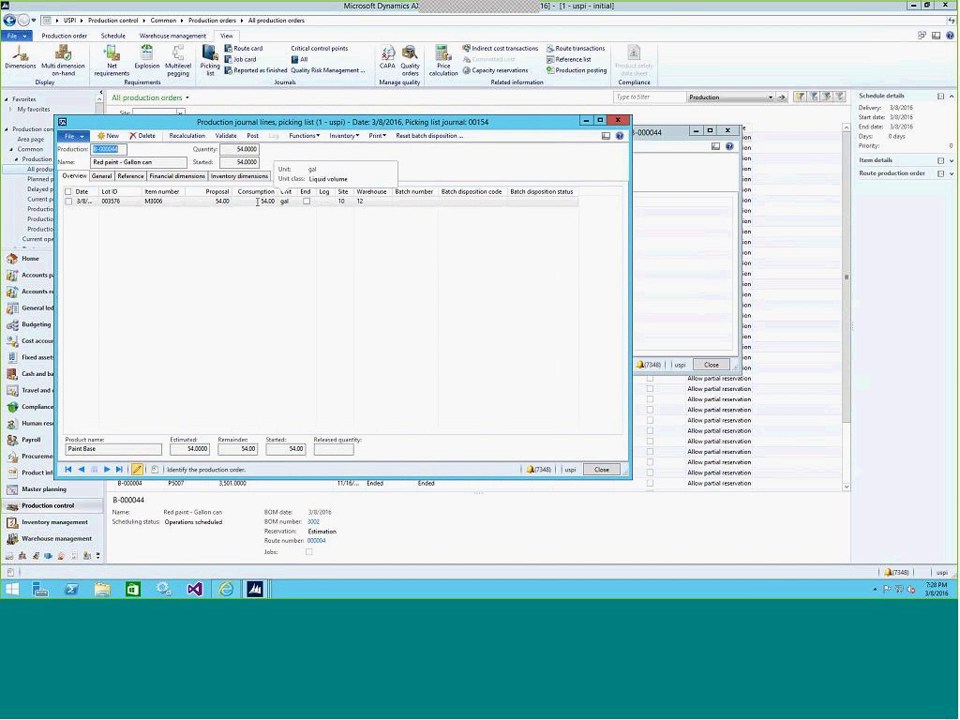
Post the picking list journal without transferring posting errors to a new journal, then close its lines.
{"action": "left_click", "coordinate": [253, 136]}
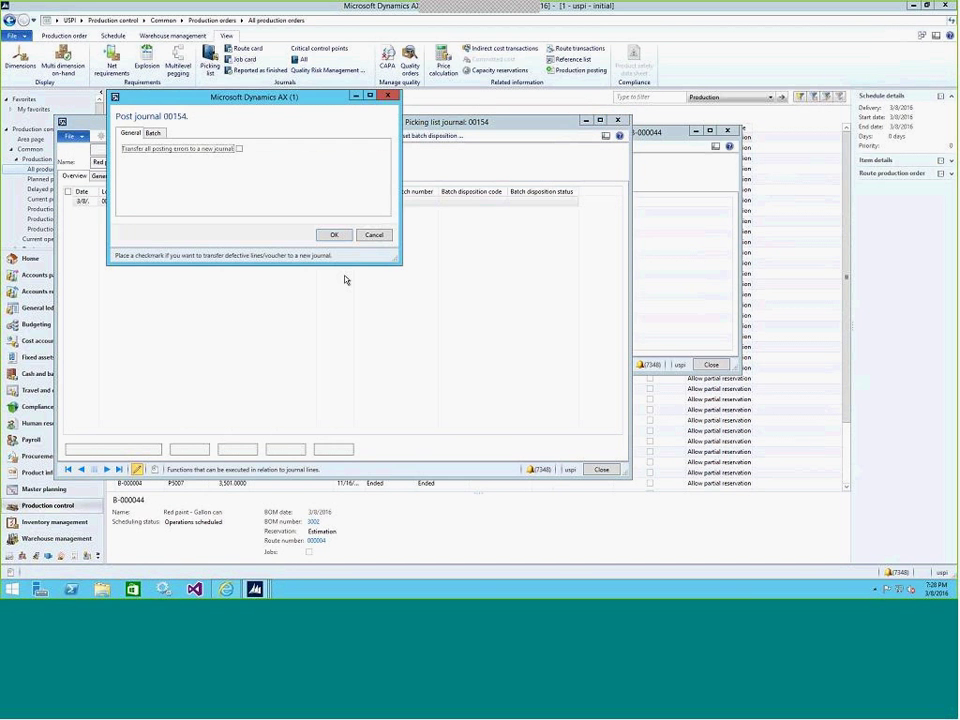
{"action": "left_click", "coordinate": [334, 235]}
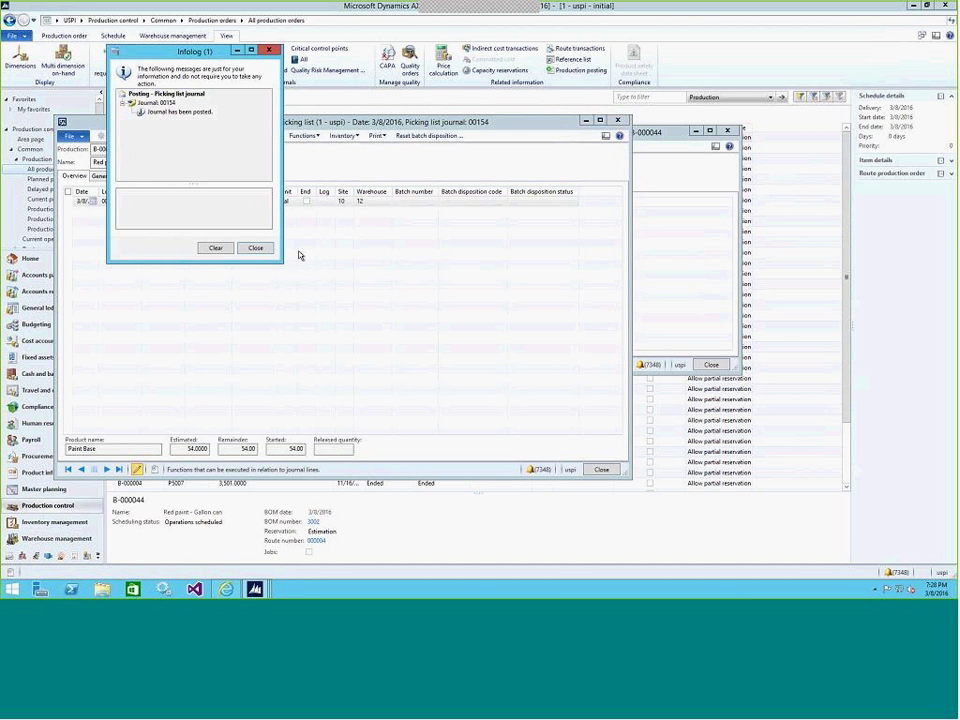
{"action": "left_click", "coordinate": [265, 249]}
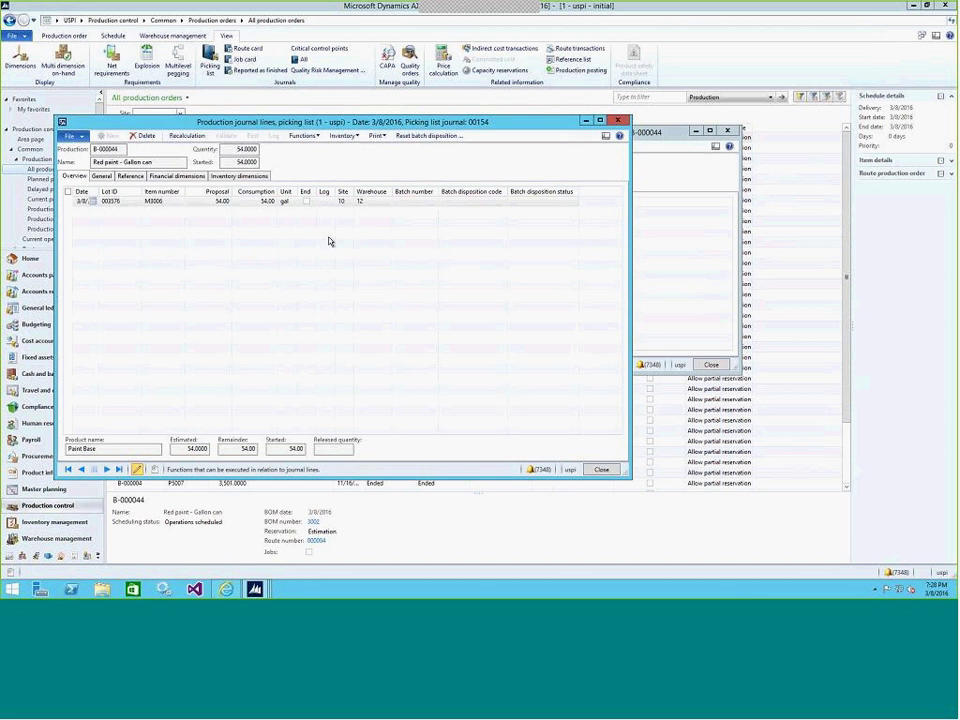
{"action": "left_click", "coordinate": [617, 122]}
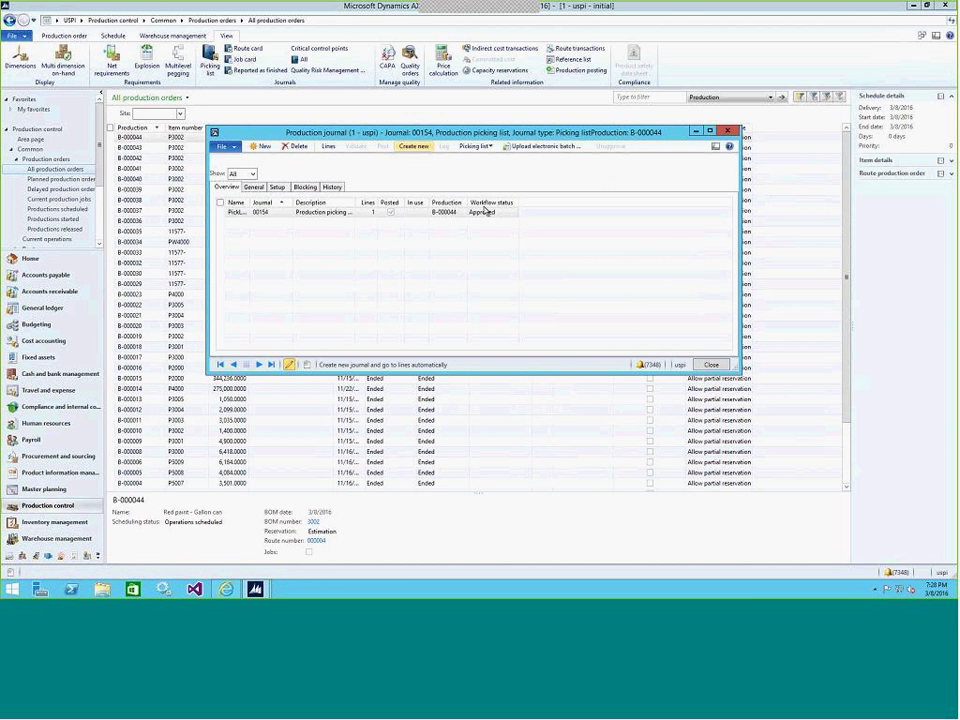
Upload the electronic batch record for the posted picking list journal and dismiss the resulting message.
{"action": "left_click", "coordinate": [548, 147]}
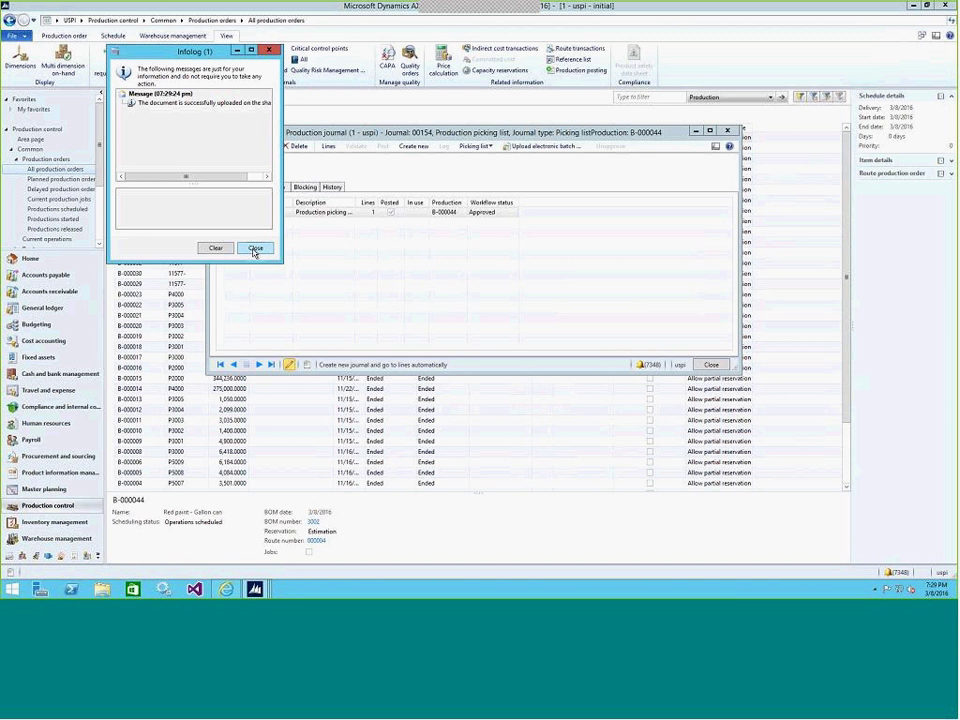
{"action": "left_click", "coordinate": [255, 248]}
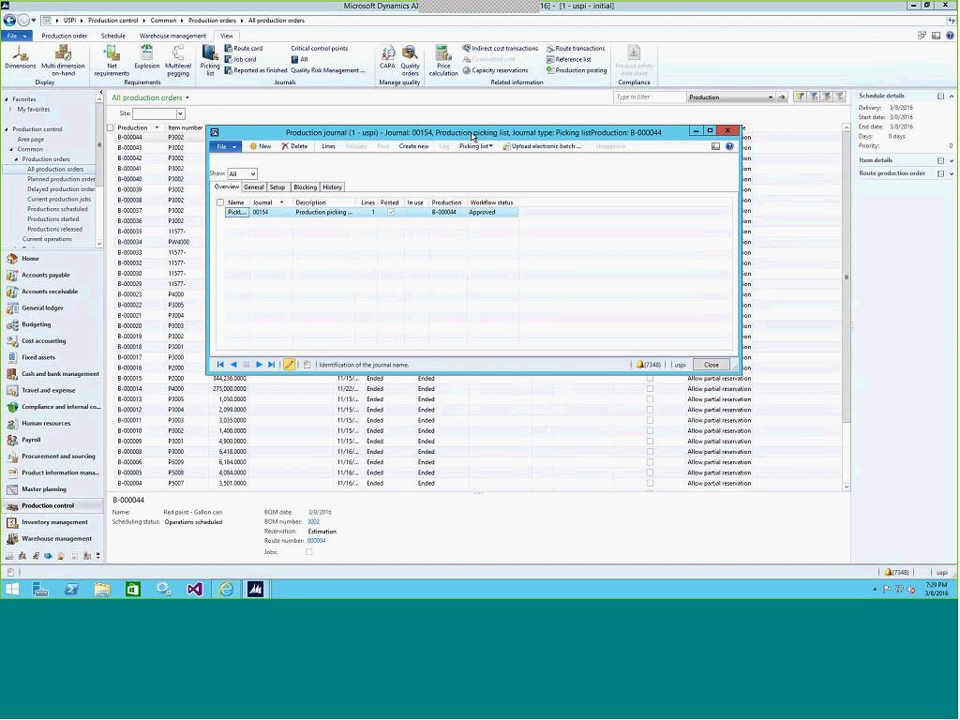
{"action": "left_click_drag", "start_coordinate": [473, 137], "coordinate": [472, 131]}
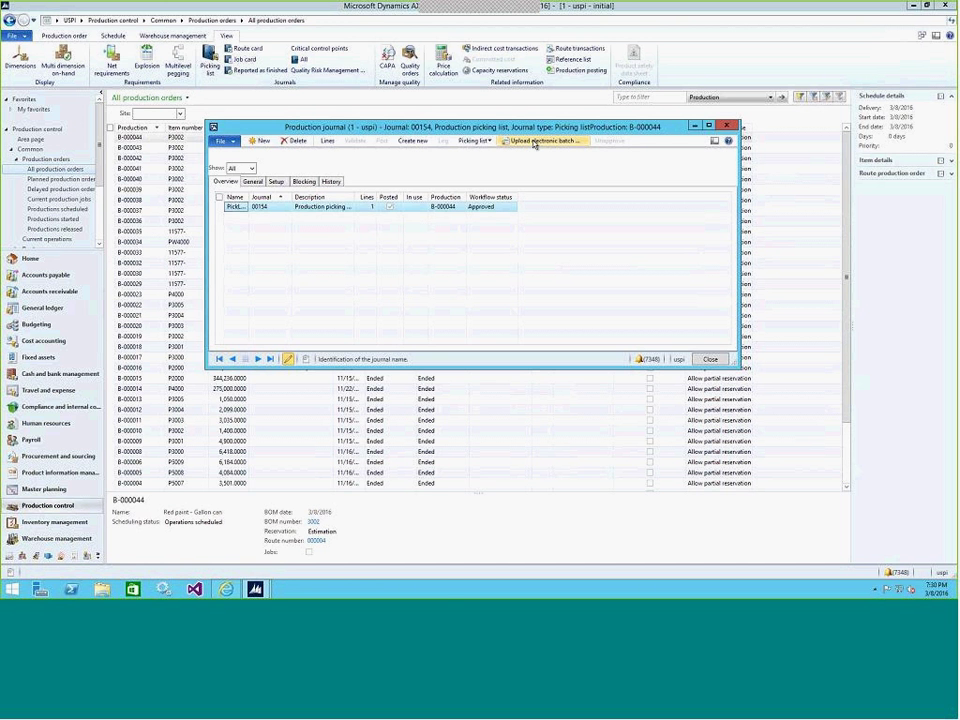
Review the picking list pages of the batch record document in the SharePoint folder, then close the document and the picking list journal.
{"action": "left_click", "coordinate": [226, 591]}
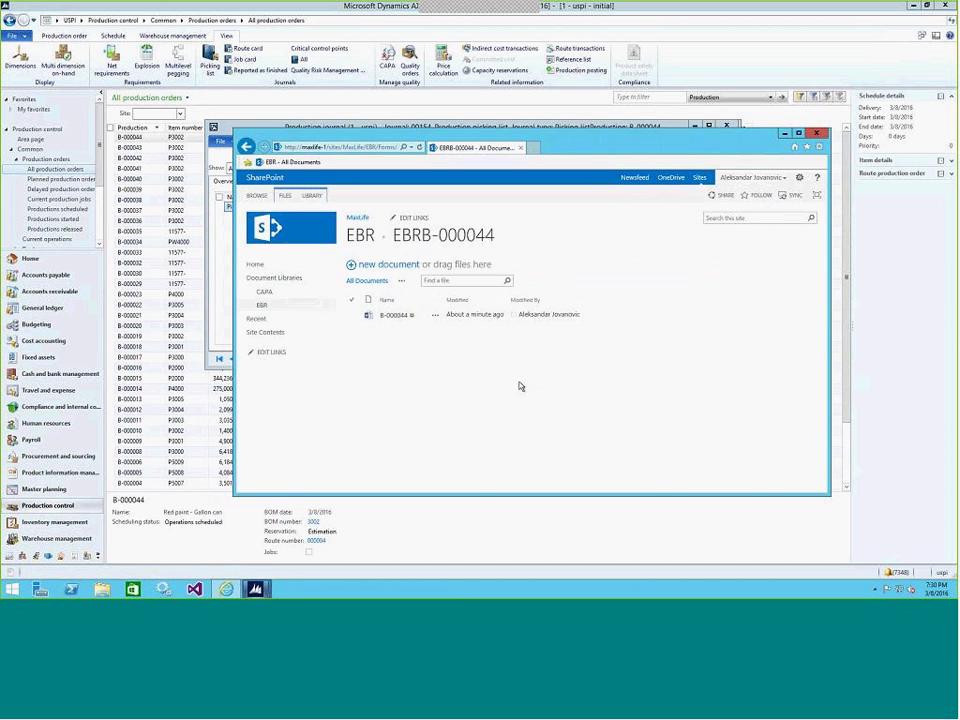
{"action": "left_click", "coordinate": [393, 316]}
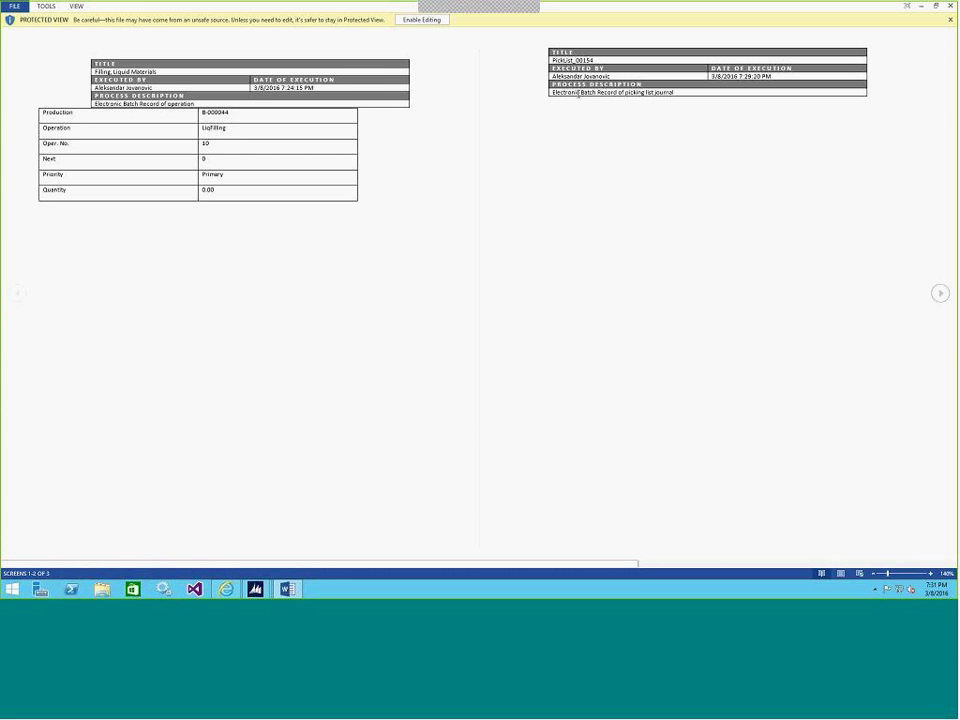
{"action": "scroll", "coordinate": [697, 181], "scroll_direction": "down", "scroll_amount": 1}
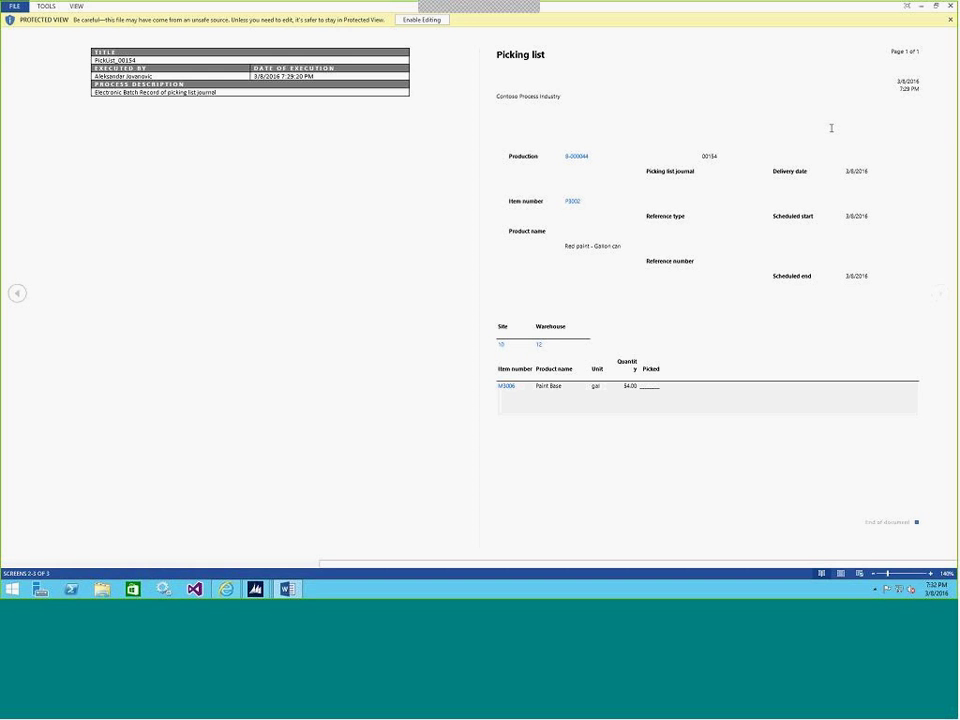
{"action": "left_click", "coordinate": [951, 9]}
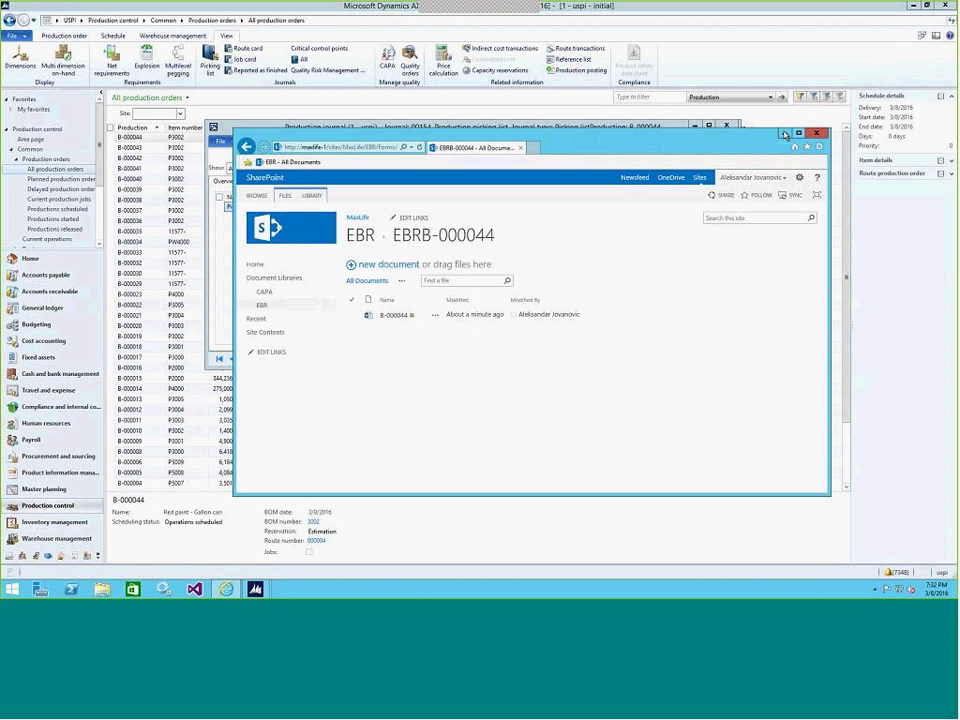
{"action": "key", "text": "alt+F4"}
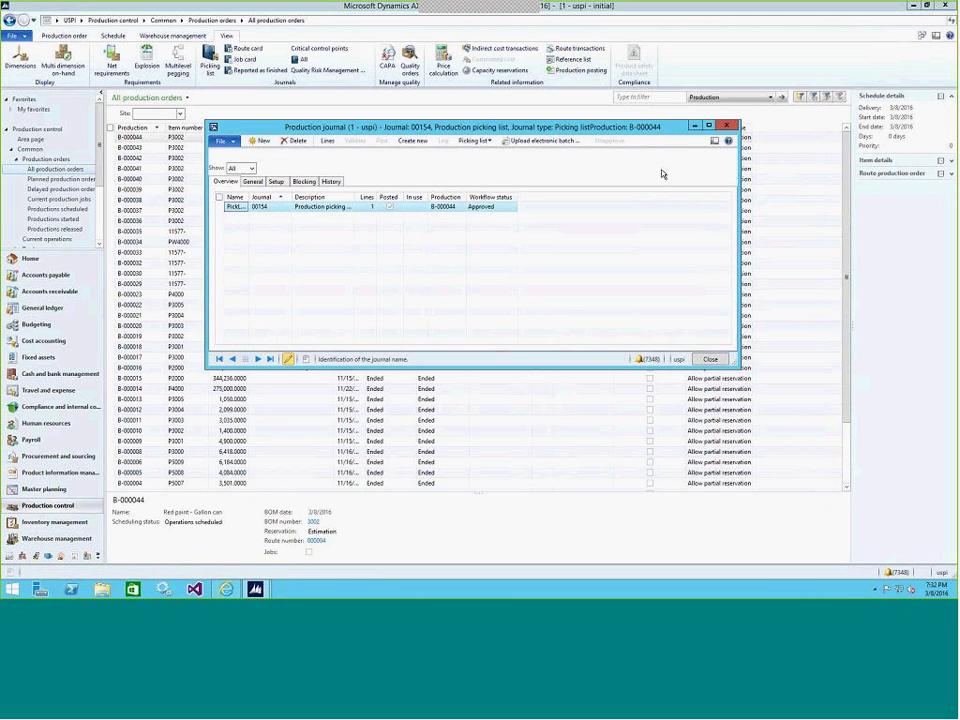
{"action": "left_click", "coordinate": [729, 126]}
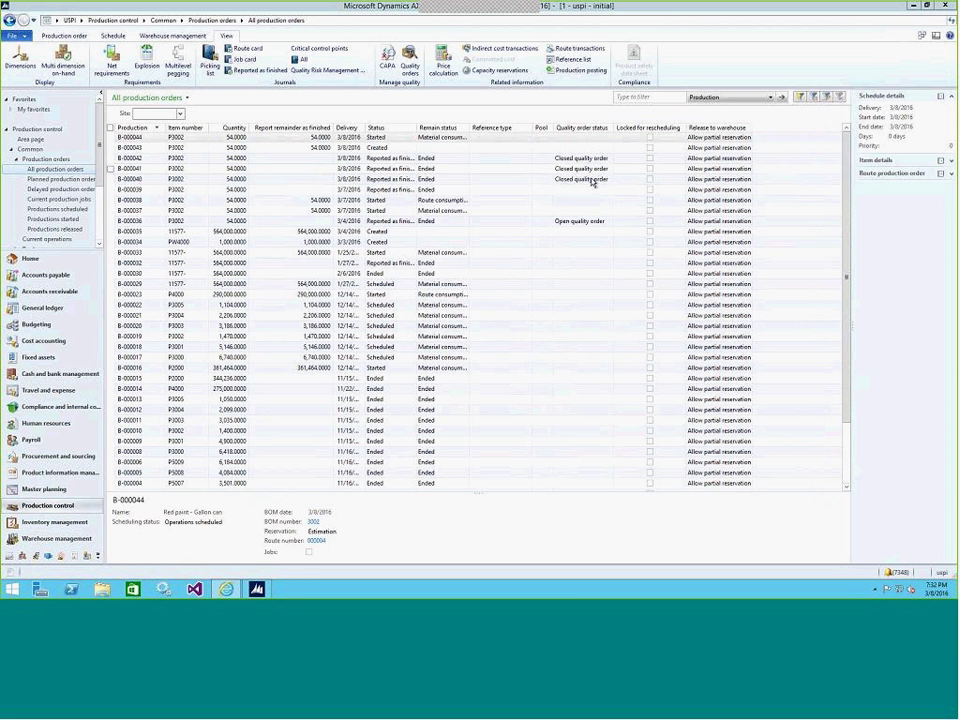
Create a route card journal for the P3002 batch order, choosing the route card journal name.
{"action": "left_click", "coordinate": [253, 50]}
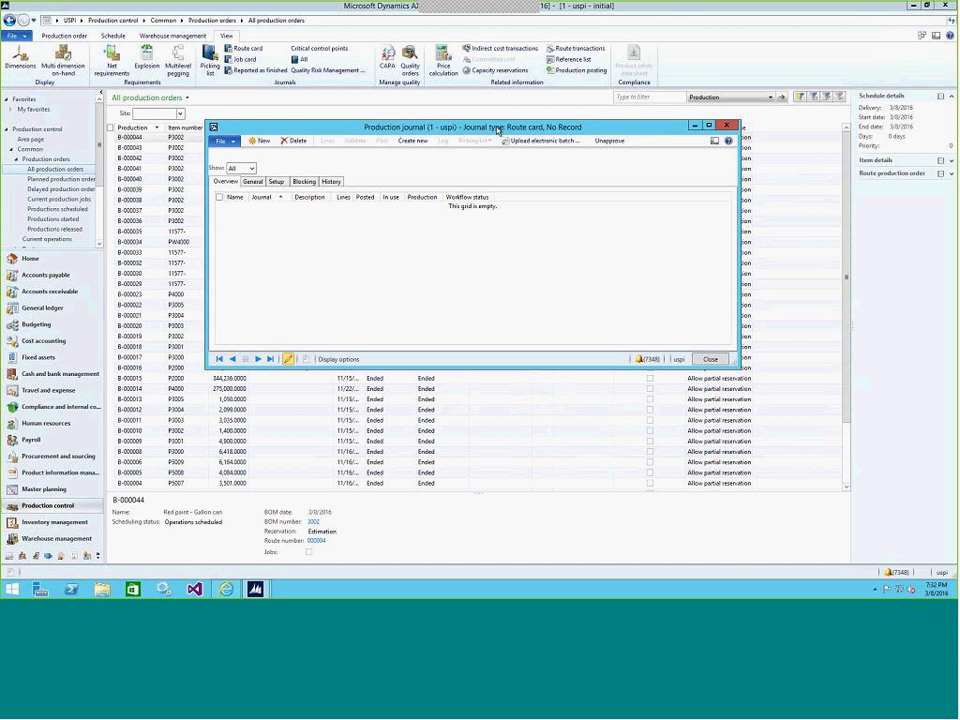
{"action": "left_click_drag", "start_coordinate": [480, 132], "coordinate": [489, 134]}
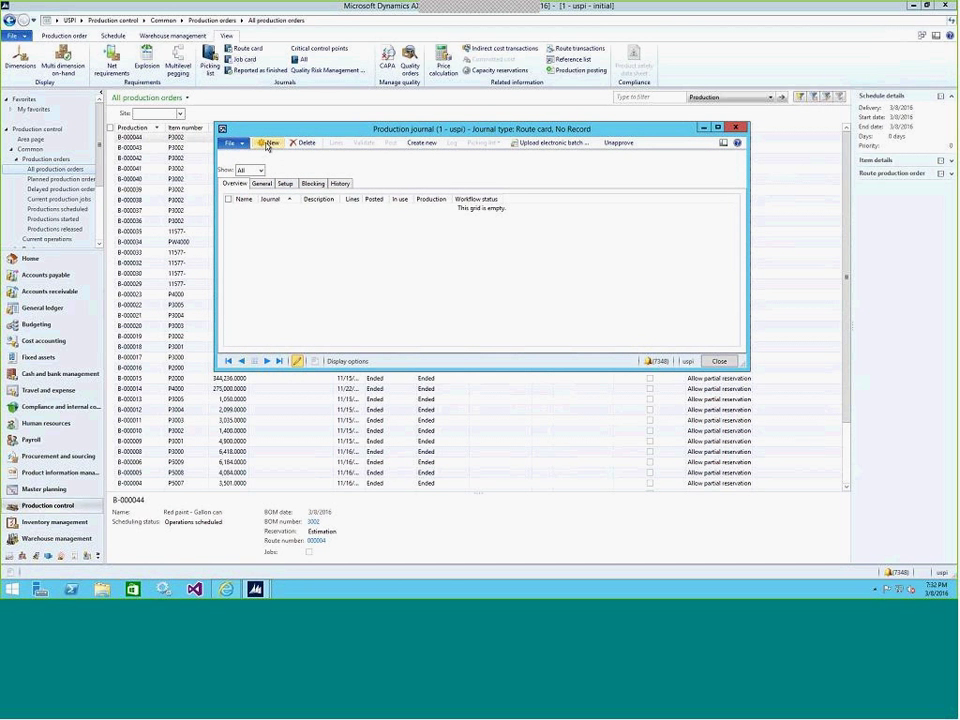
{"action": "left_click", "coordinate": [267, 144]}
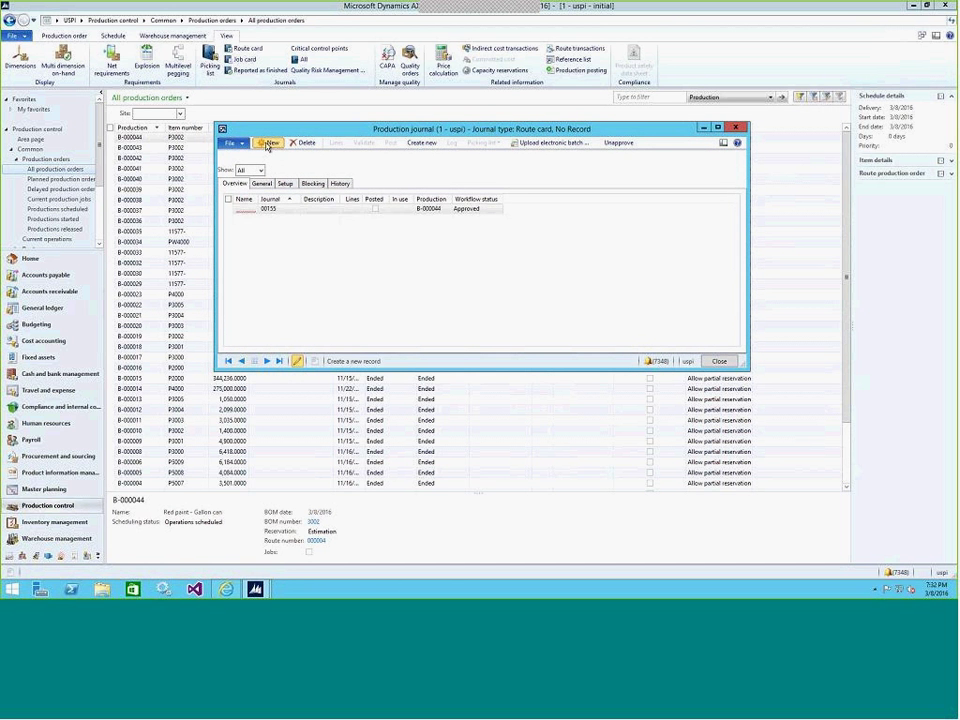
{"action": "left_click", "coordinate": [252, 208]}
{"action": "left_click", "coordinate": [253, 231]}
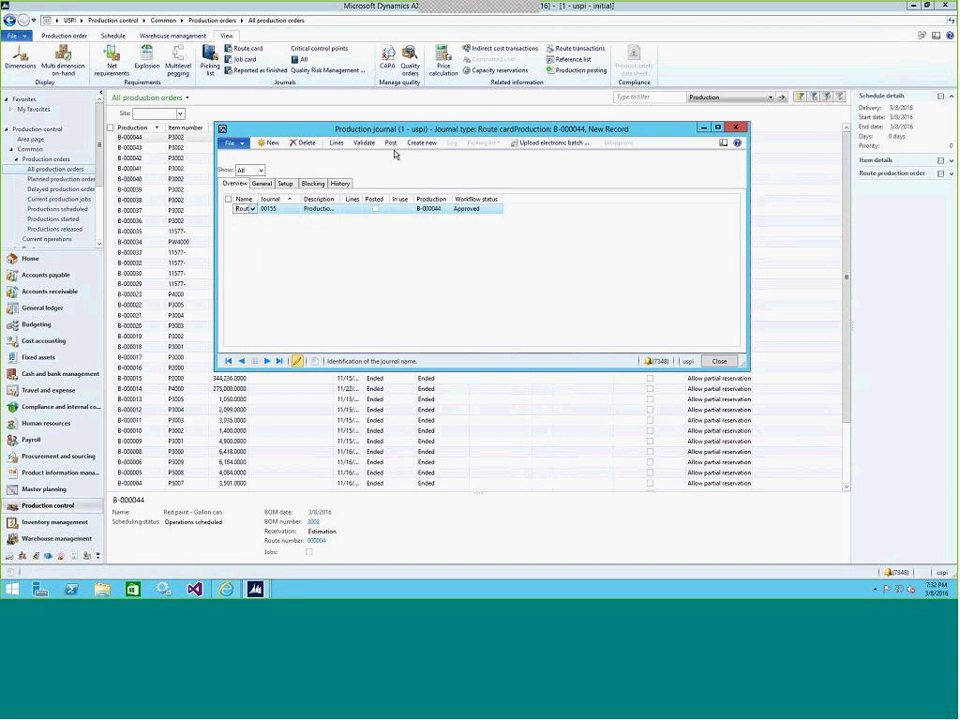
Fill in the route card journal line with operation number 10 and 10 hours.
{"action": "left_click", "coordinate": [336, 143]}
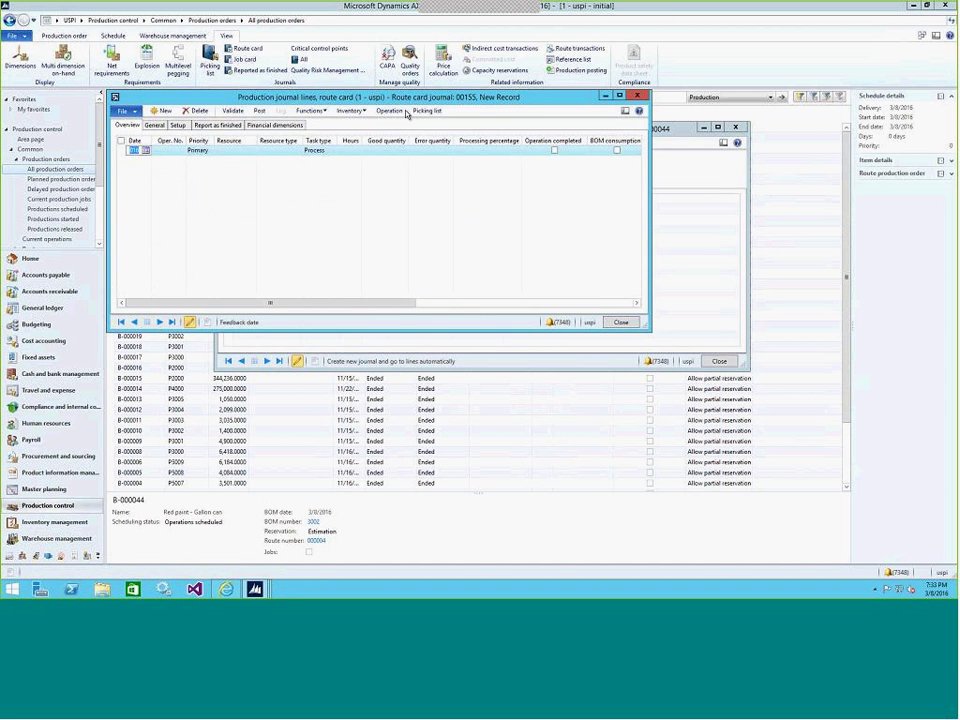
{"action": "left_click", "coordinate": [193, 160]}
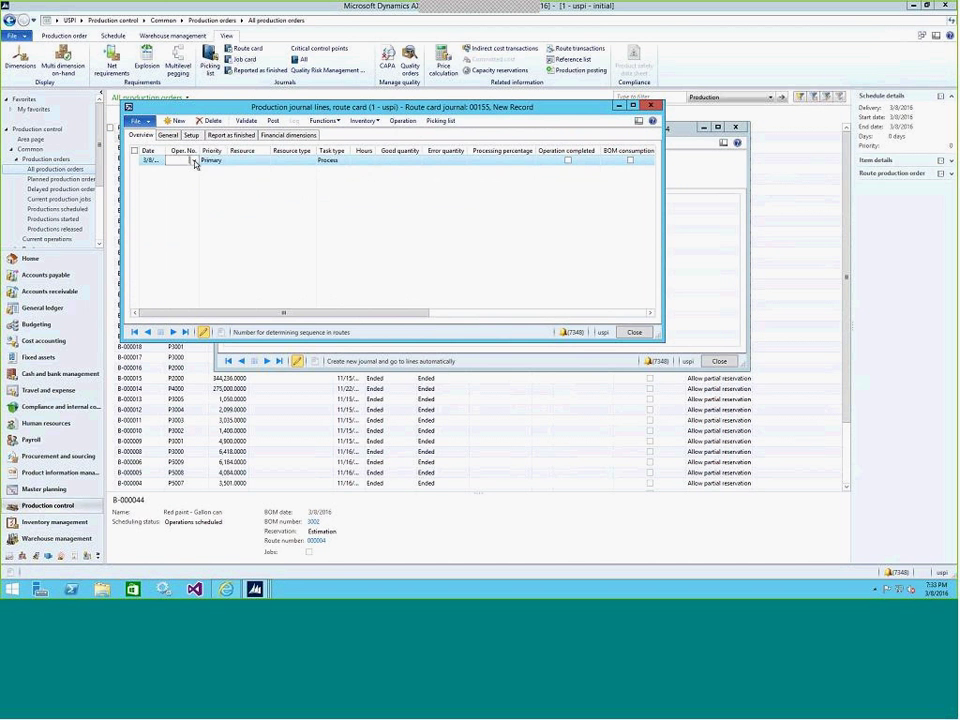
{"action": "left_click", "coordinate": [193, 160]}
{"action": "left_click", "coordinate": [184, 184]}
{"action": "left_click", "coordinate": [371, 161]}
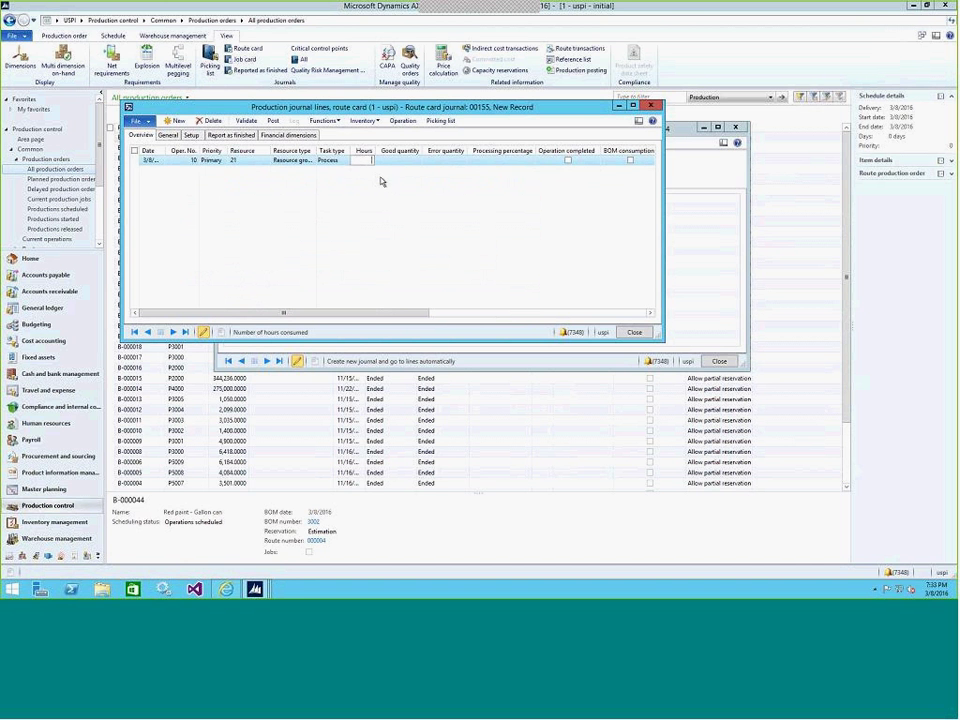
{"action": "type", "text": "1"}
{"action": "left_click", "coordinate": [390, 160]}
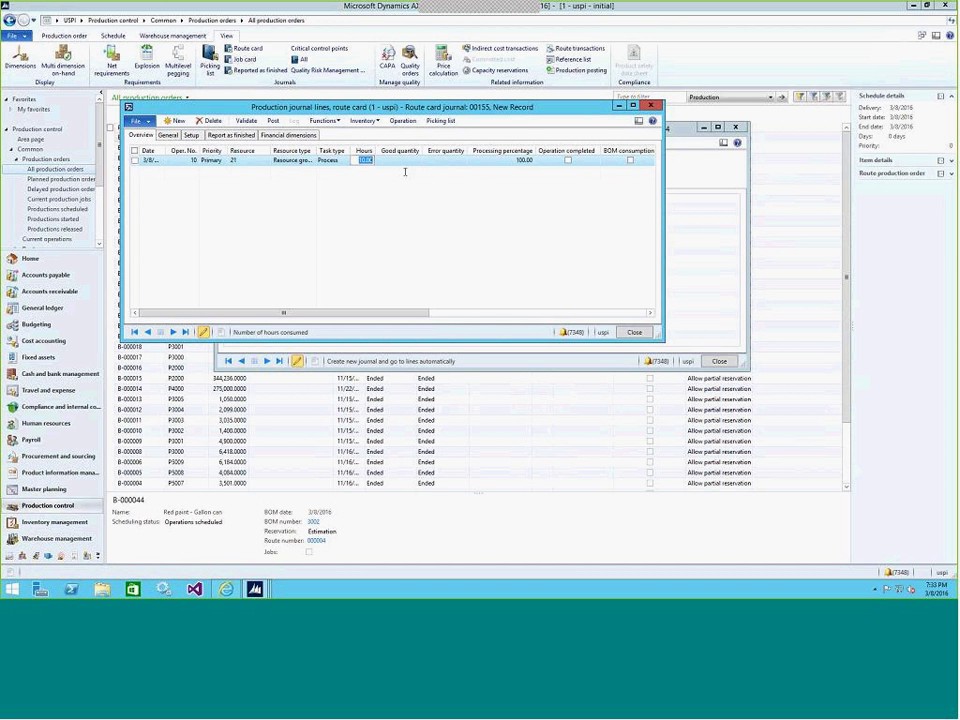
Post the route card journal, dismiss the message and close the journal lines.
{"action": "left_click", "coordinate": [271, 122]}
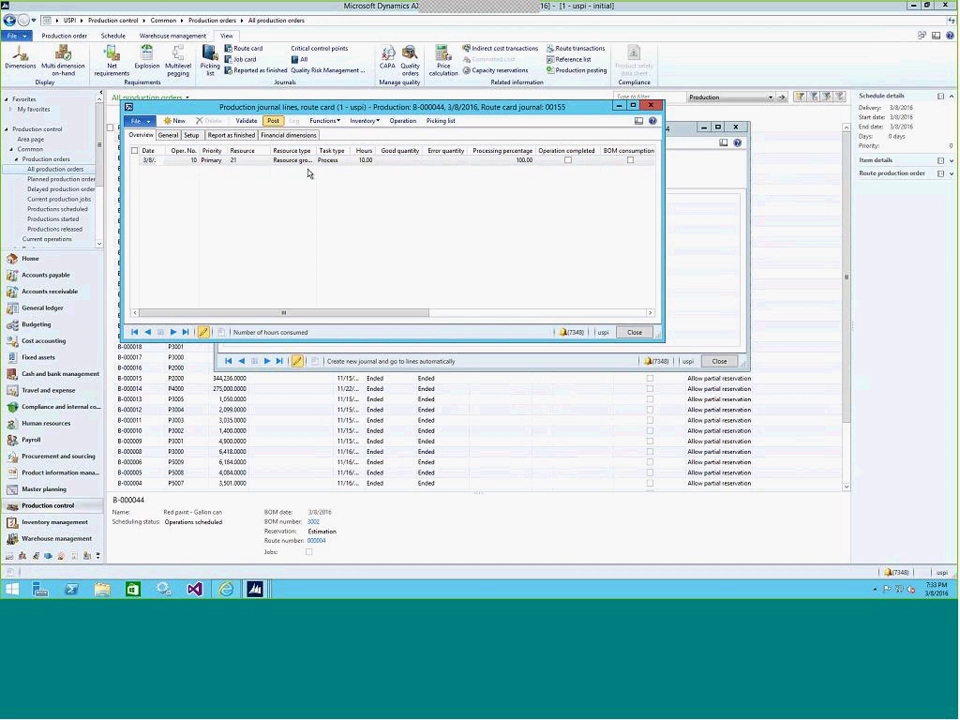
{"action": "left_click", "coordinate": [332, 233]}
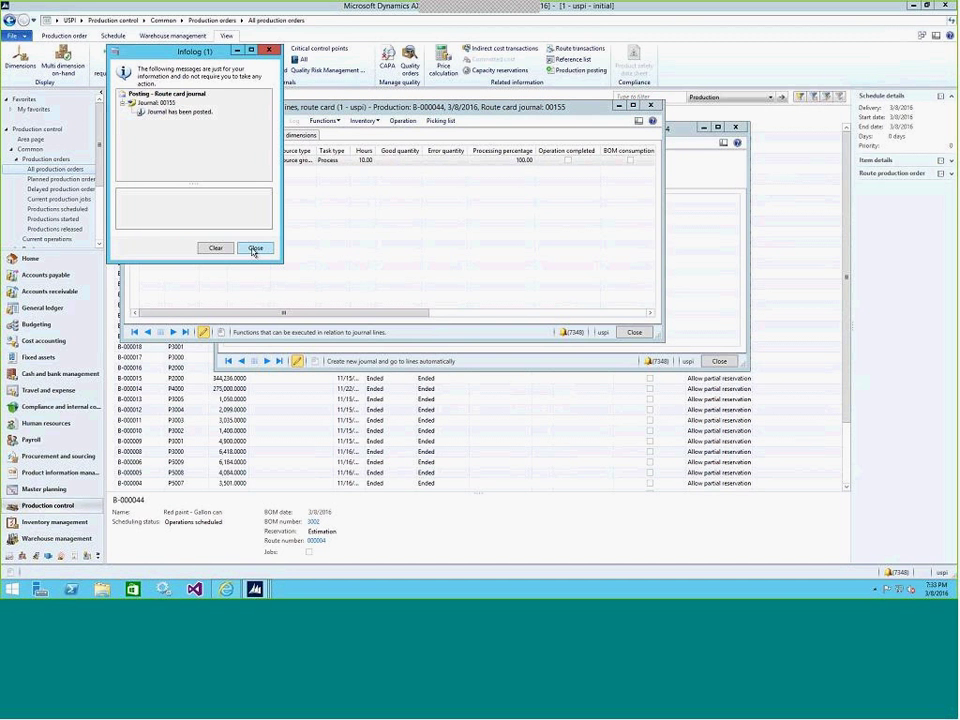
{"action": "left_click", "coordinate": [253, 249]}
{"action": "left_click", "coordinate": [649, 106]}
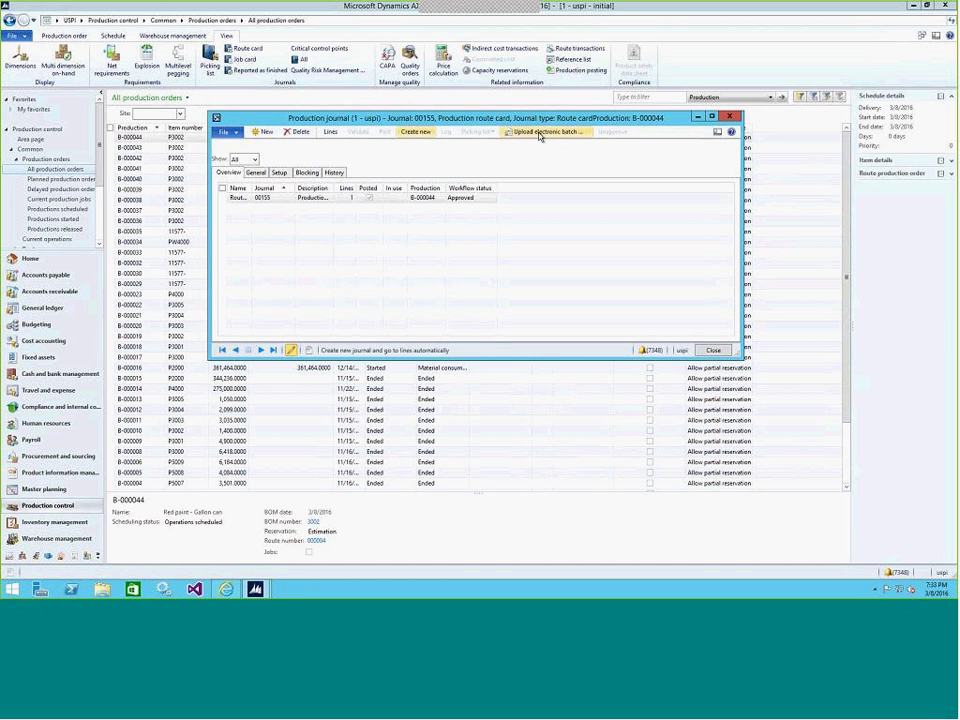
Upload the electronic batch record for the posted route card journal without batch processing, then close the journal.
{"action": "left_click", "coordinate": [540, 133]}
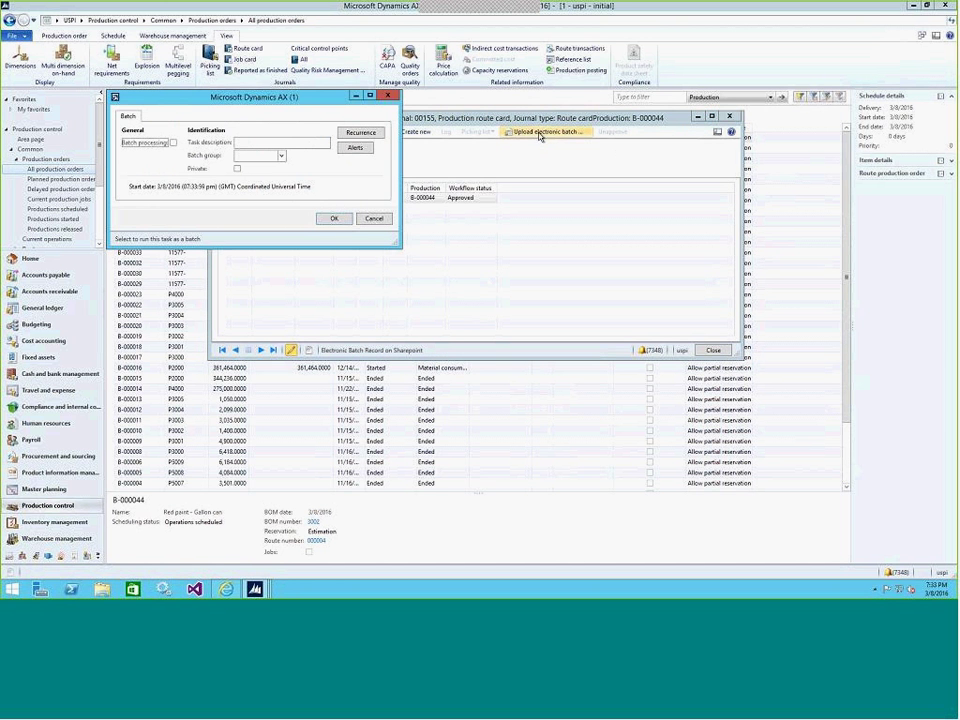
{"action": "left_click", "coordinate": [336, 219]}
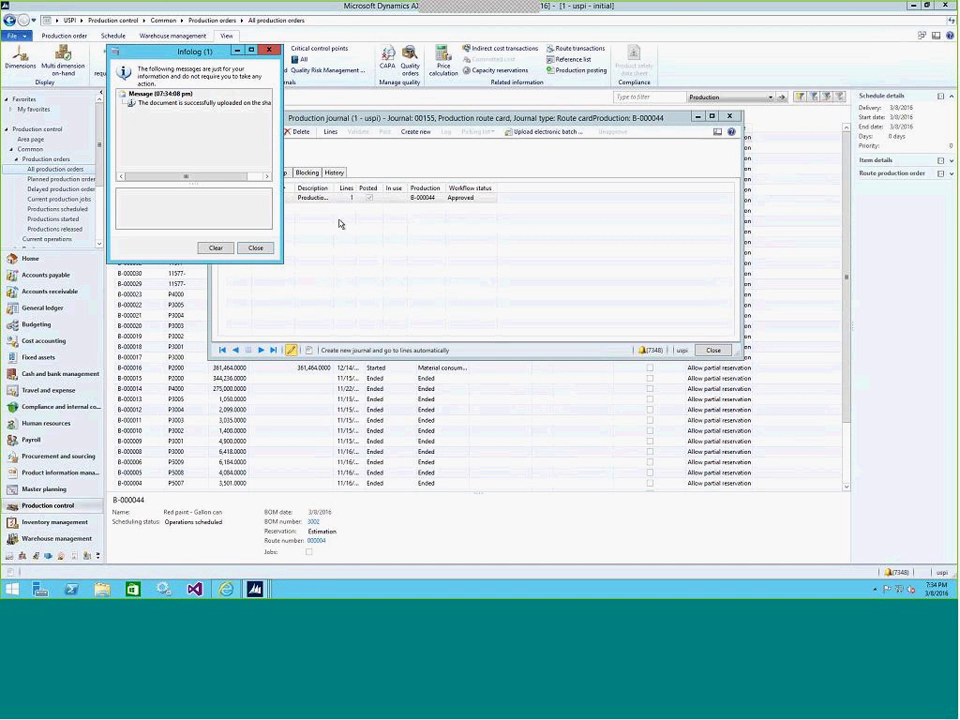
{"action": "left_click", "coordinate": [255, 248]}
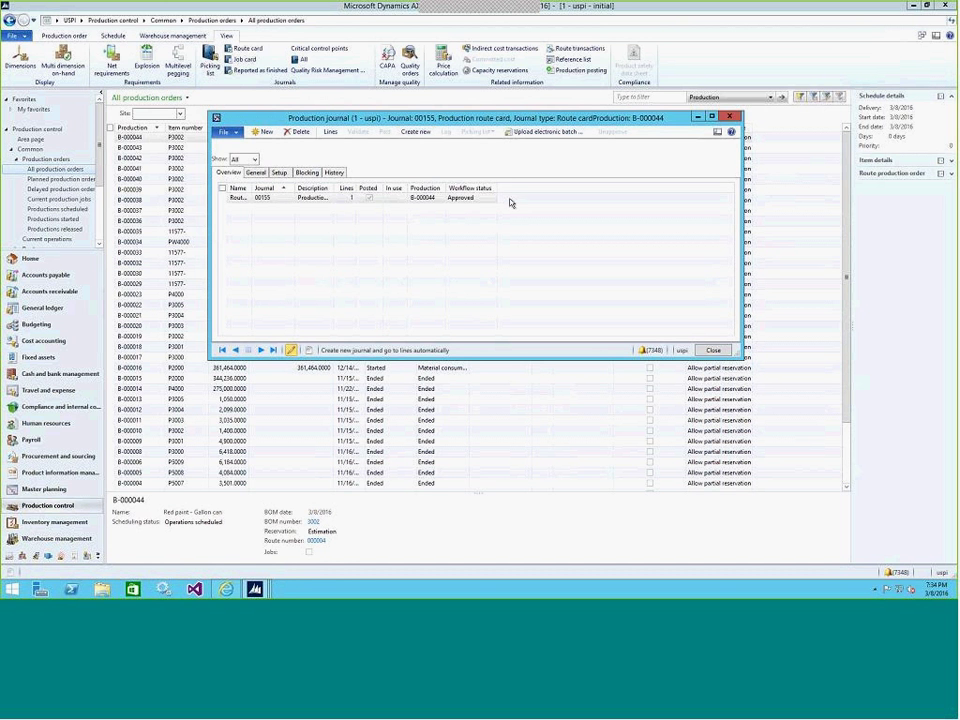
{"action": "left_click", "coordinate": [728, 119]}
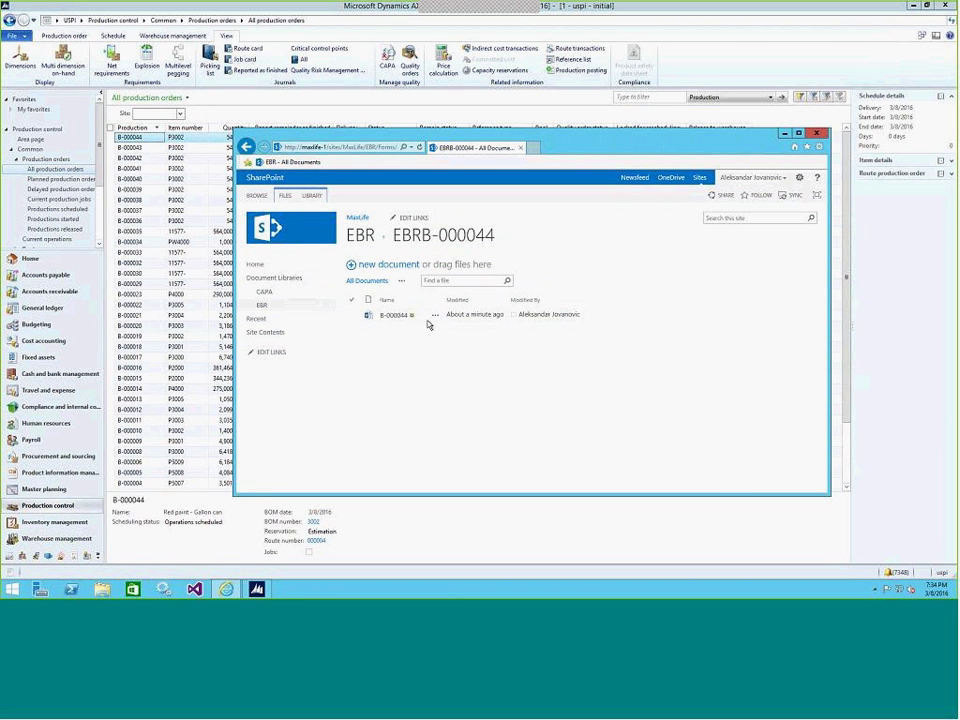
Open the batch order's electronic batch record from SharePoint, review its route card section, close the document and return to Dynamics AX.
{"action": "left_click", "coordinate": [398, 316]}
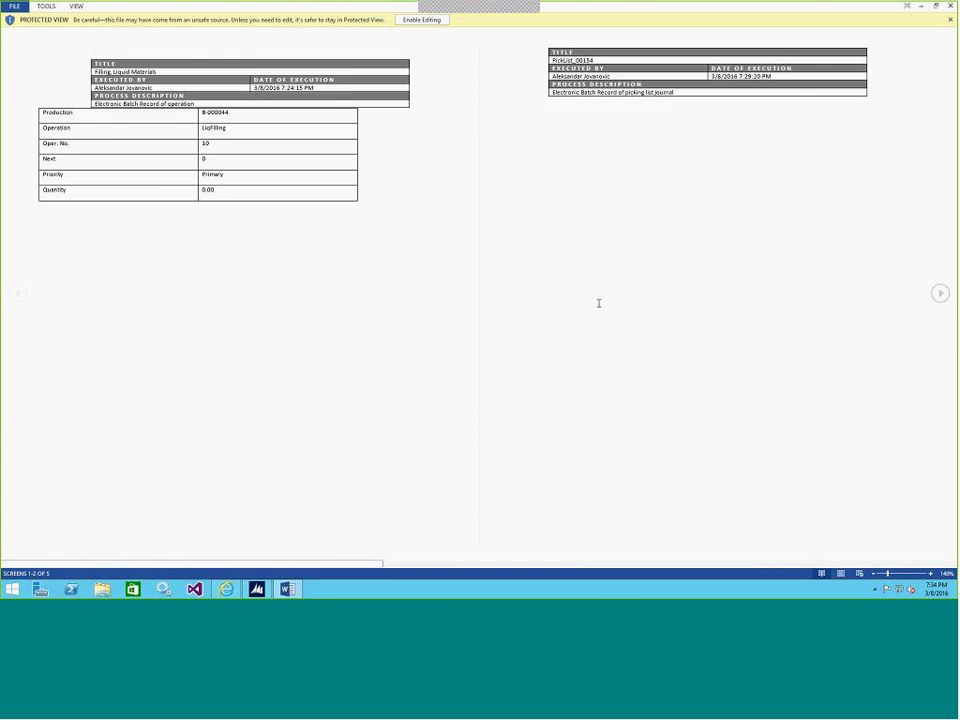
{"action": "scroll", "coordinate": [599, 303], "scroll_direction": "down", "scroll_amount": 1}
{"action": "scroll", "coordinate": [599, 303], "scroll_direction": "down", "scroll_amount": 1}
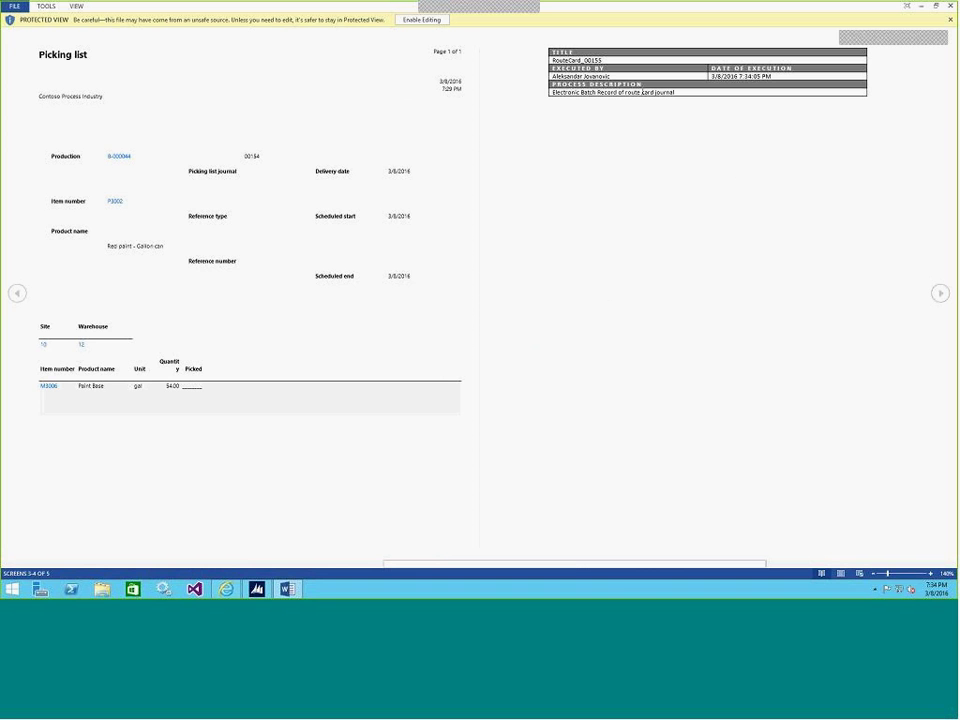
{"action": "scroll", "coordinate": [679, 197], "scroll_direction": "down", "scroll_amount": 1}
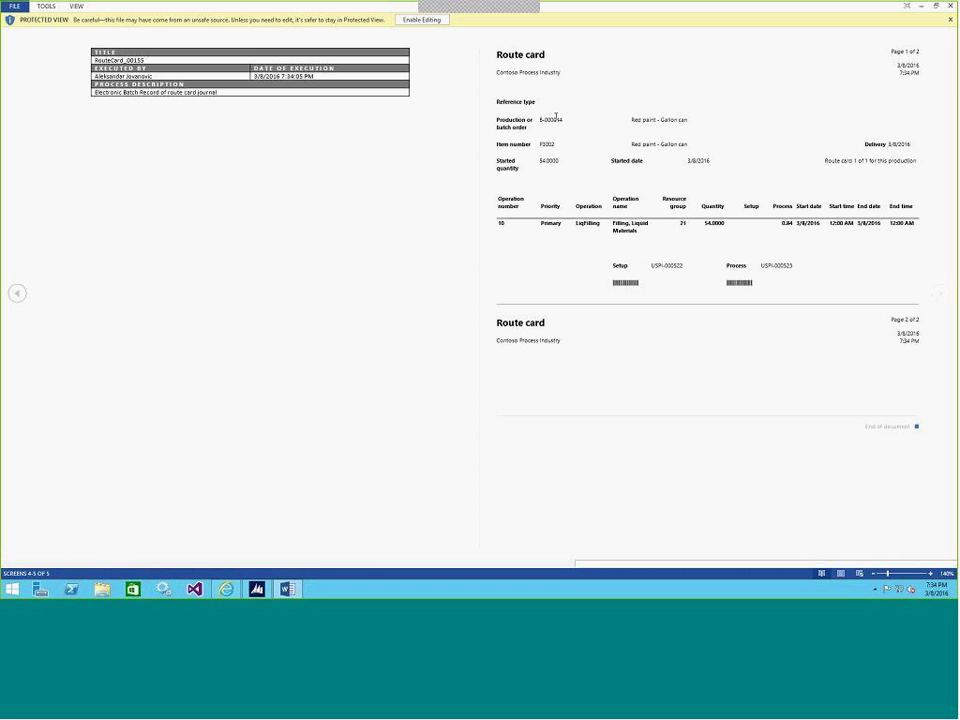
{"action": "left_click", "coordinate": [950, 7]}
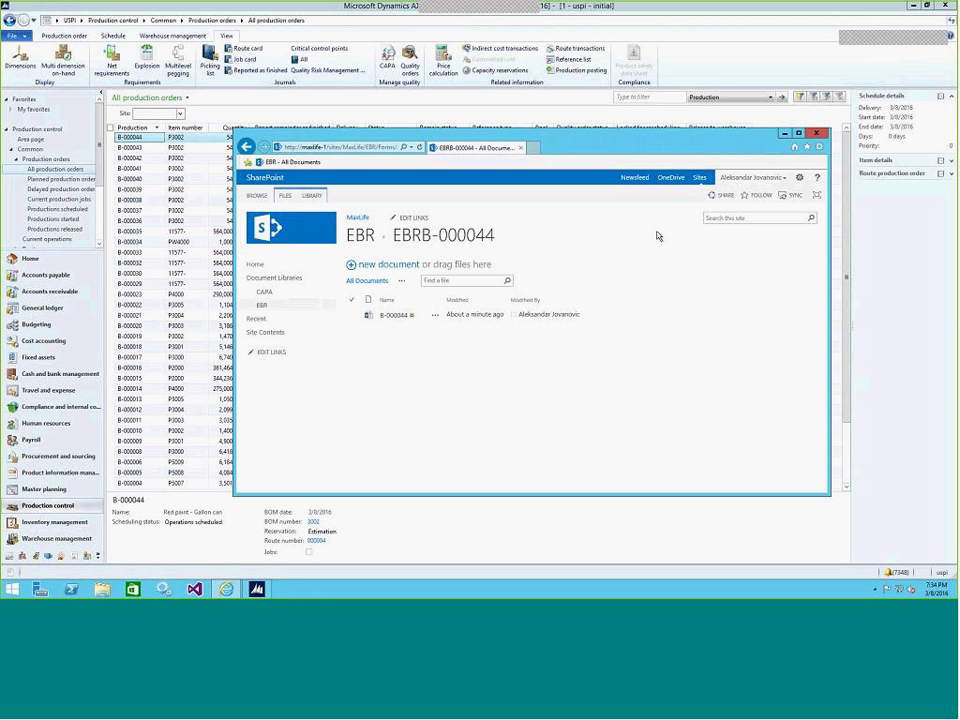
{"action": "left_click", "coordinate": [786, 134]}
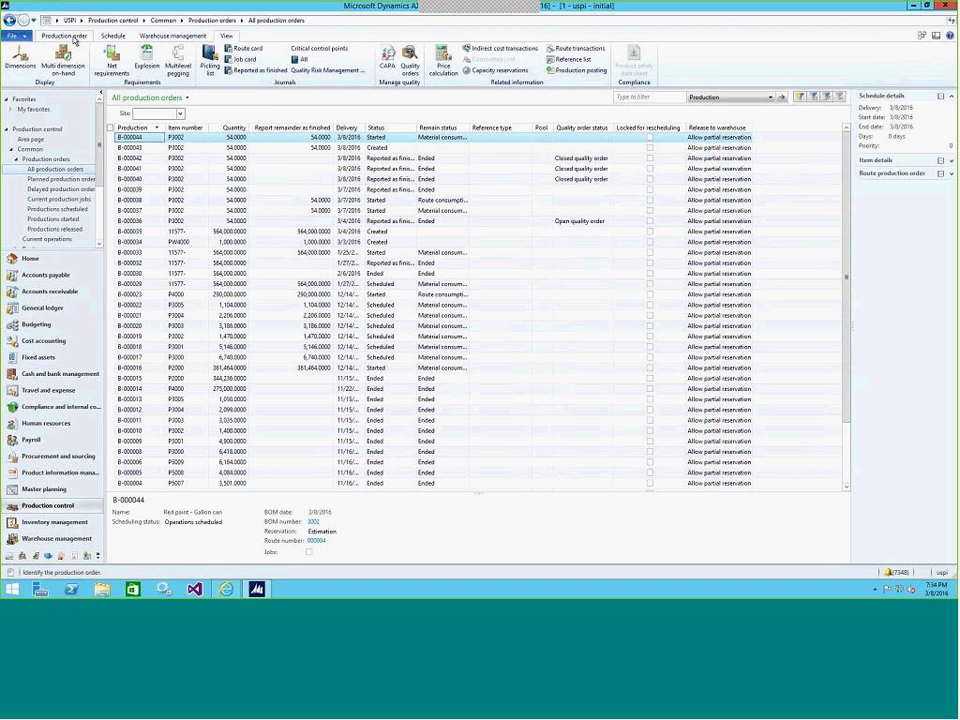
Report the P3002 batch order as finished with the default line values and dismiss the posting message.
{"action": "left_click", "coordinate": [70, 37]}
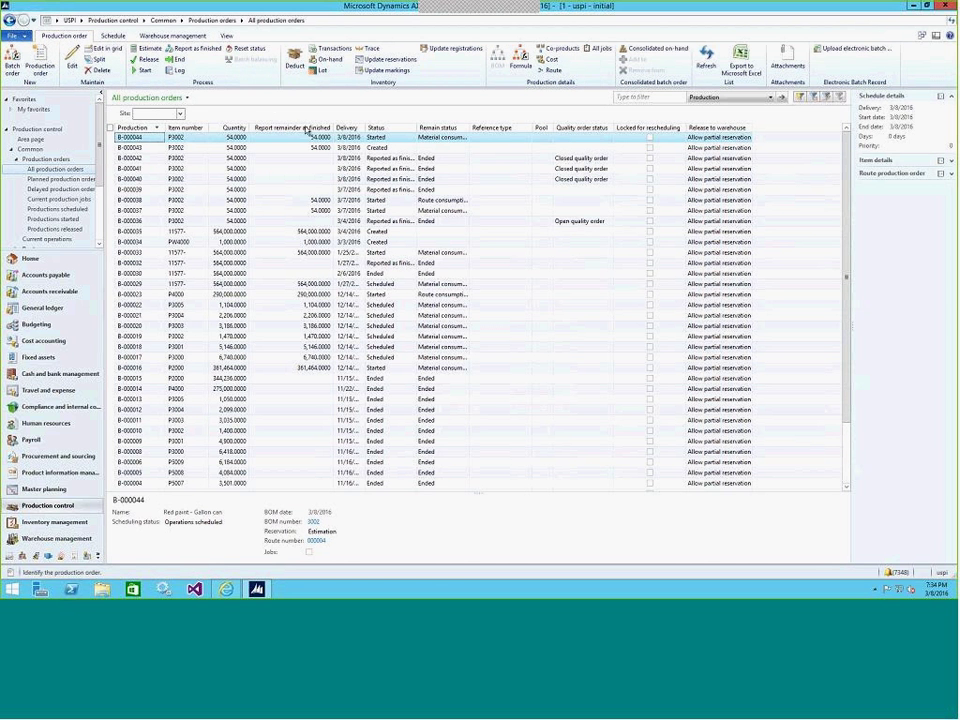
{"action": "left_click", "coordinate": [227, 37]}
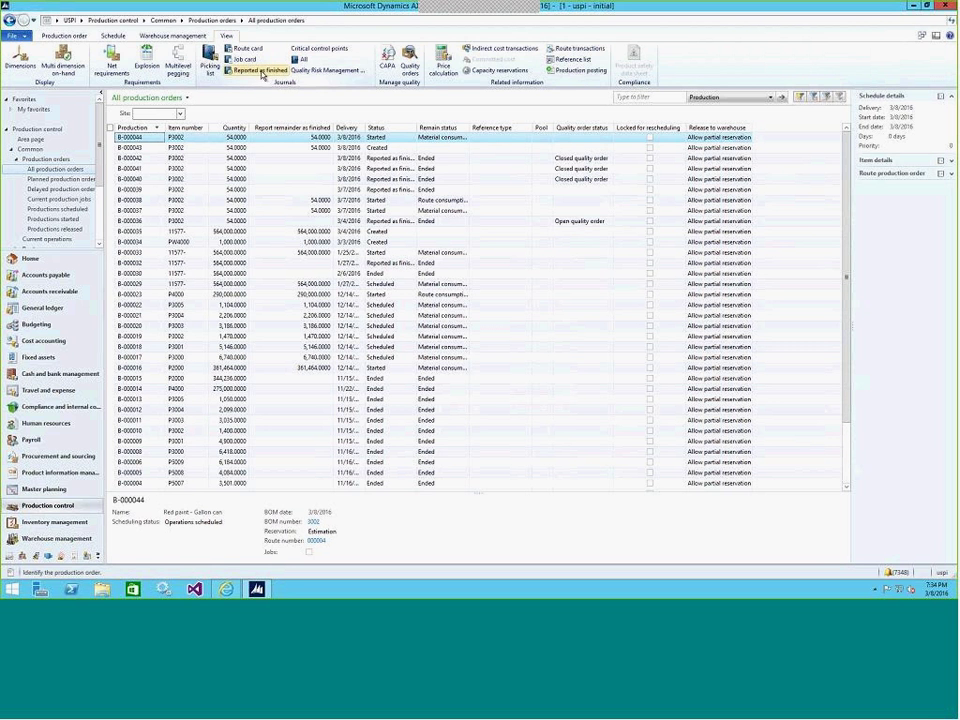
{"action": "left_click", "coordinate": [66, 36]}
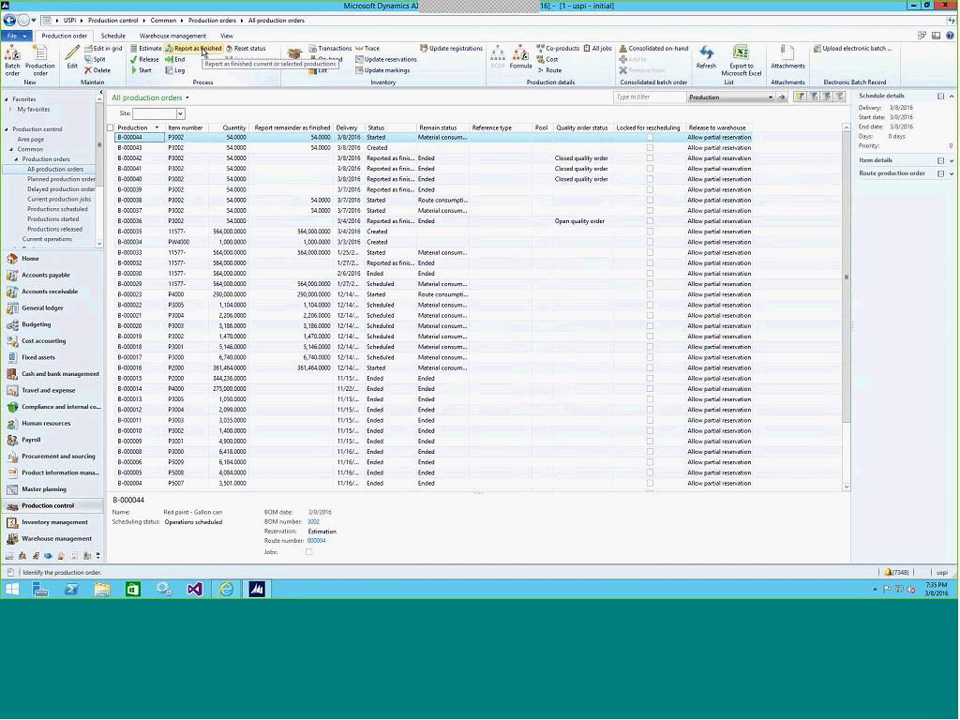
{"action": "left_click", "coordinate": [201, 49]}
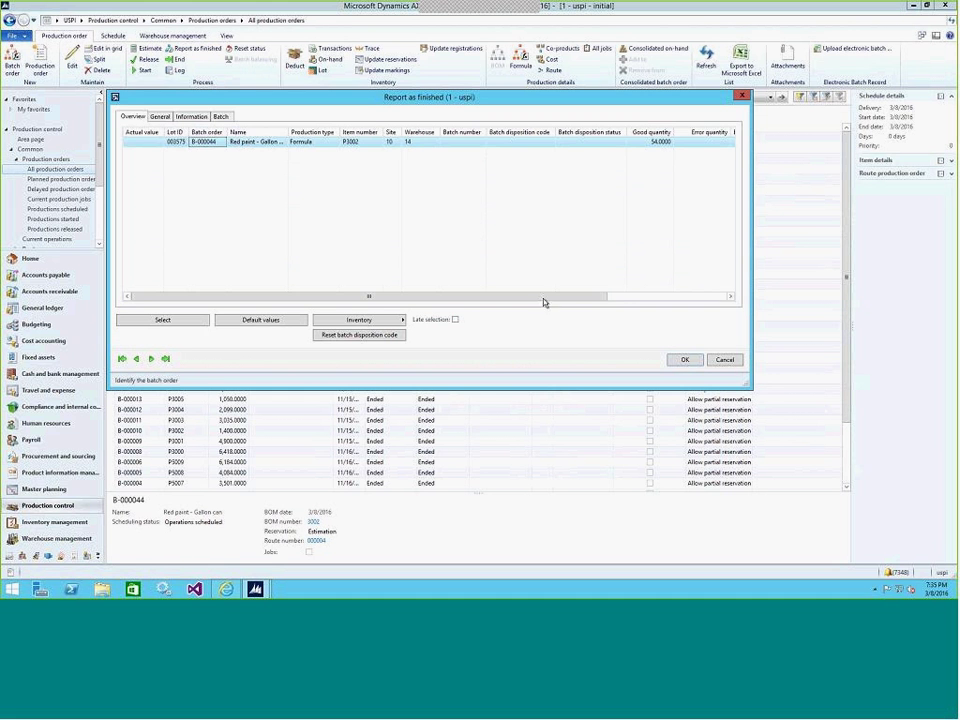
{"action": "left_click_drag", "start_coordinate": [566, 302], "coordinate": [704, 301]}
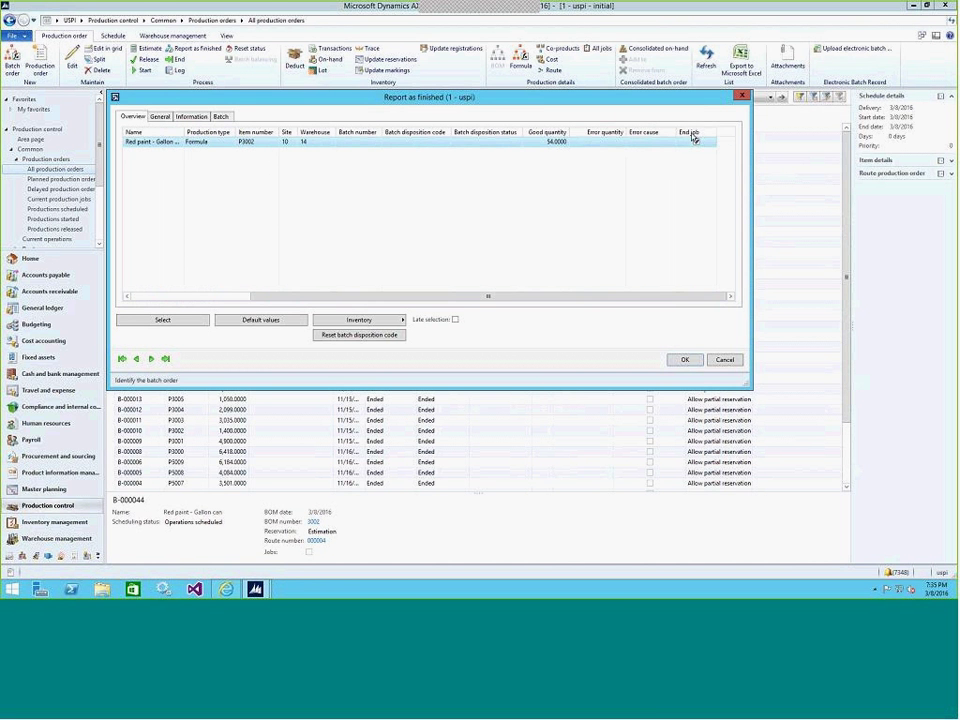
{"action": "left_click_drag", "start_coordinate": [486, 298], "coordinate": [279, 313]}
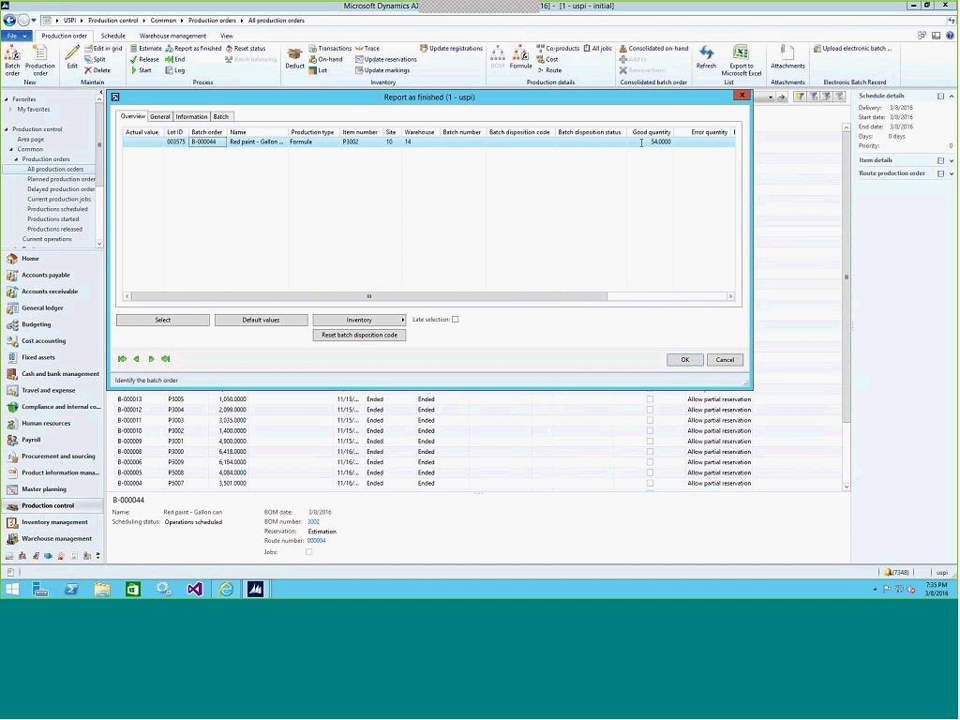
{"action": "left_click", "coordinate": [684, 360]}
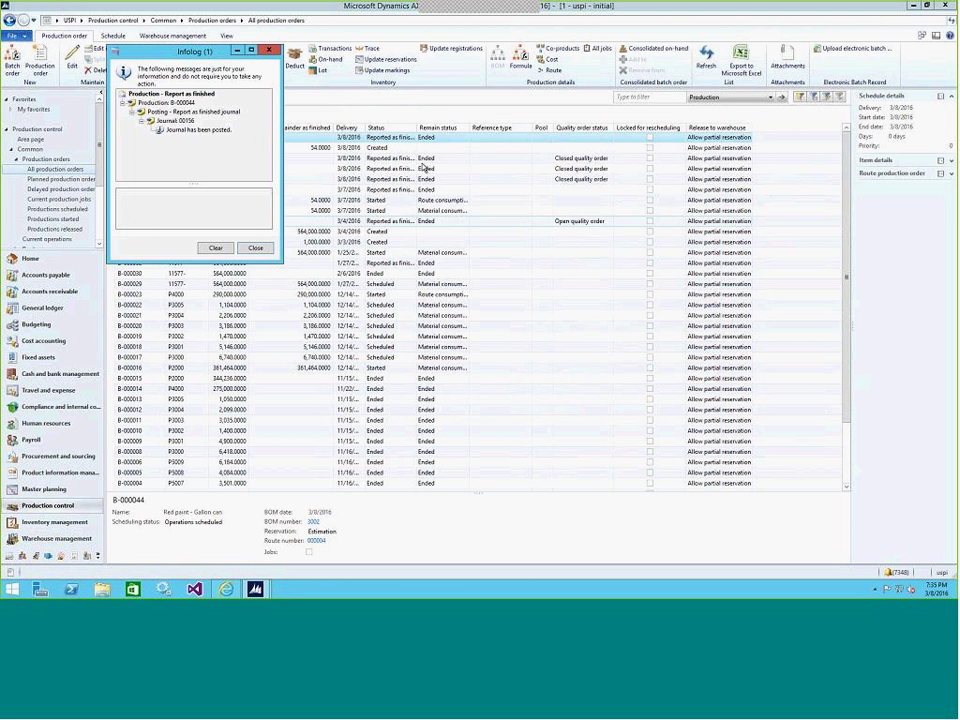
{"action": "left_click", "coordinate": [256, 248]}
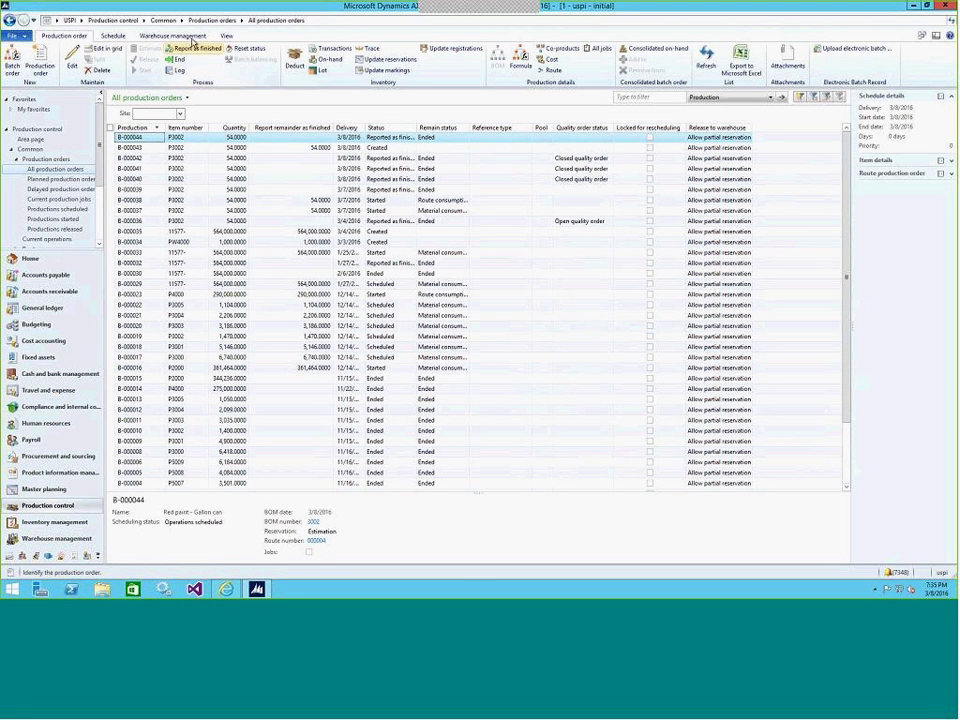
Upload the electronic batch record for the batch order's report as finished journal without batch processing, then close the journal.
{"action": "left_click", "coordinate": [227, 37]}
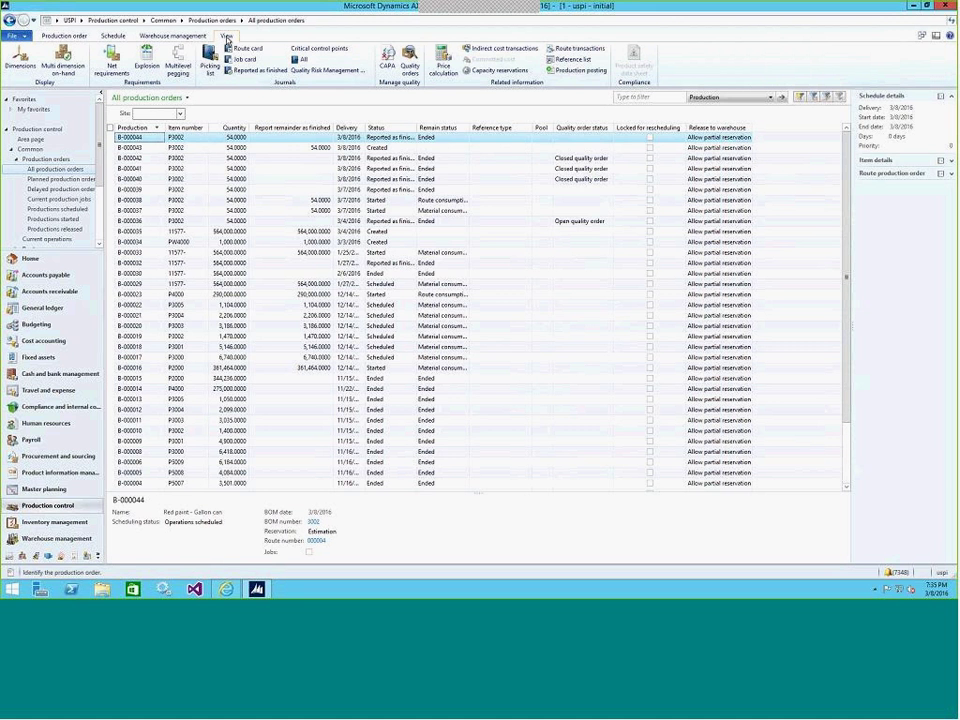
{"action": "left_click", "coordinate": [257, 70]}
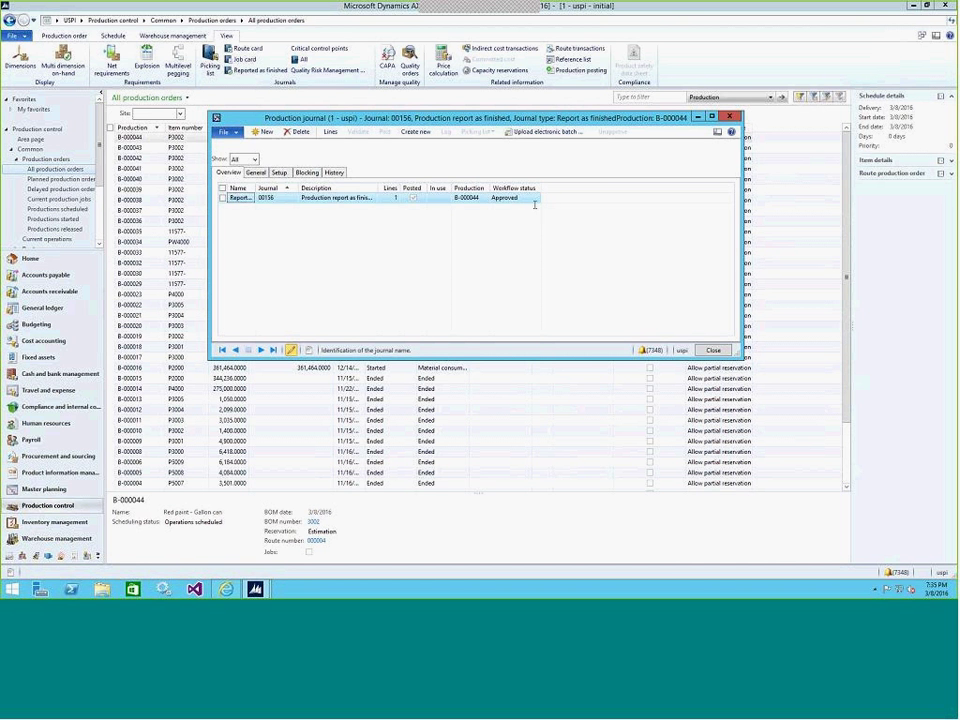
{"action": "left_click", "coordinate": [543, 137]}
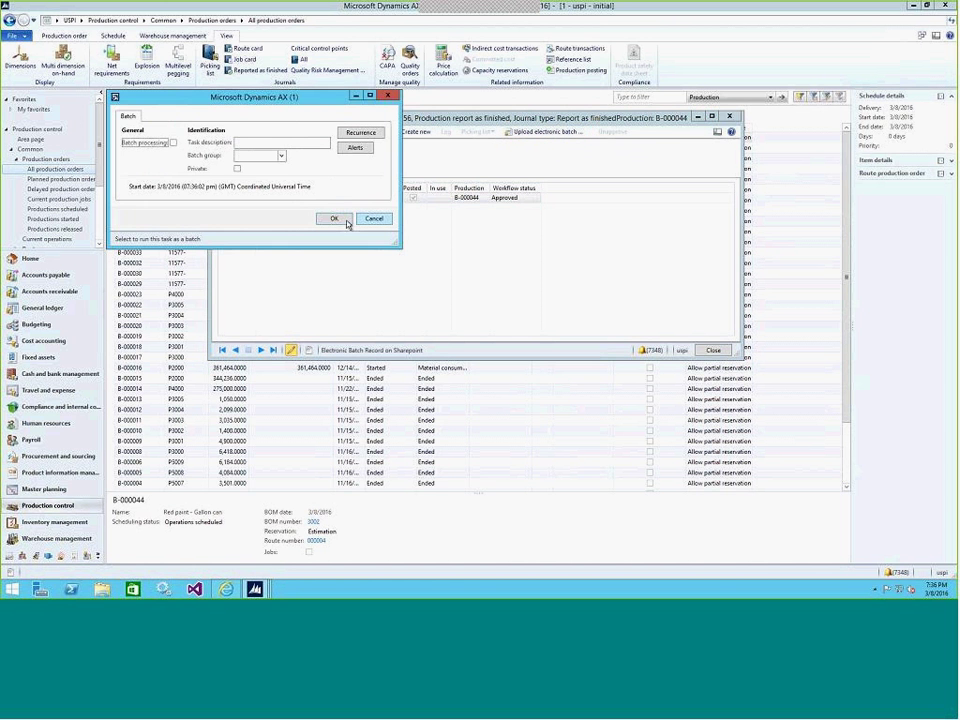
{"action": "left_click", "coordinate": [341, 220]}
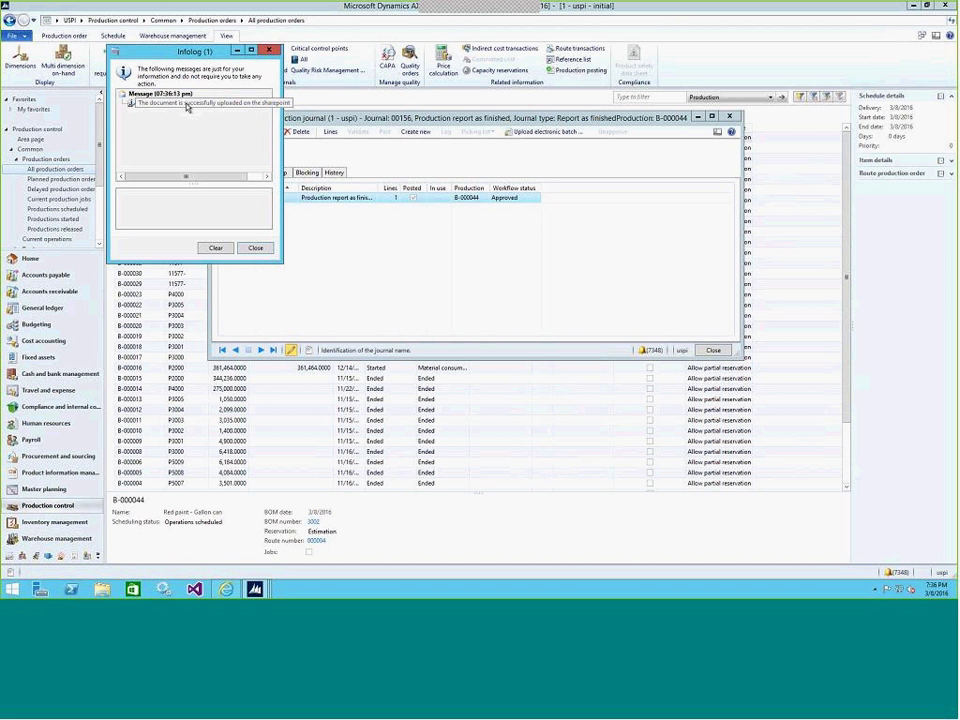
{"action": "left_click", "coordinate": [258, 249]}
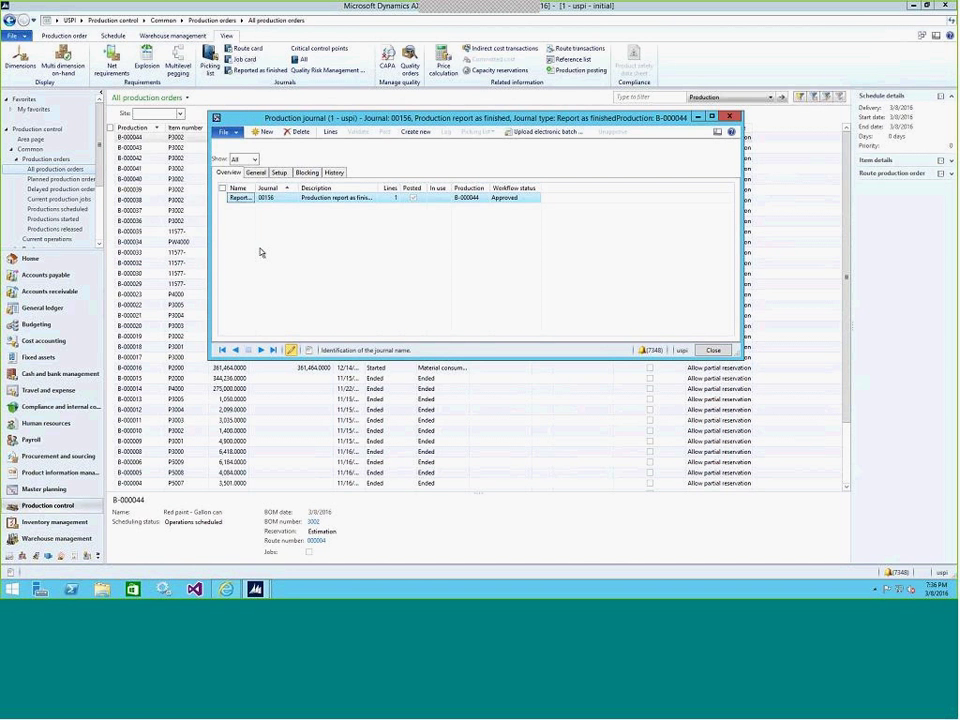
{"action": "left_click", "coordinate": [732, 118]}
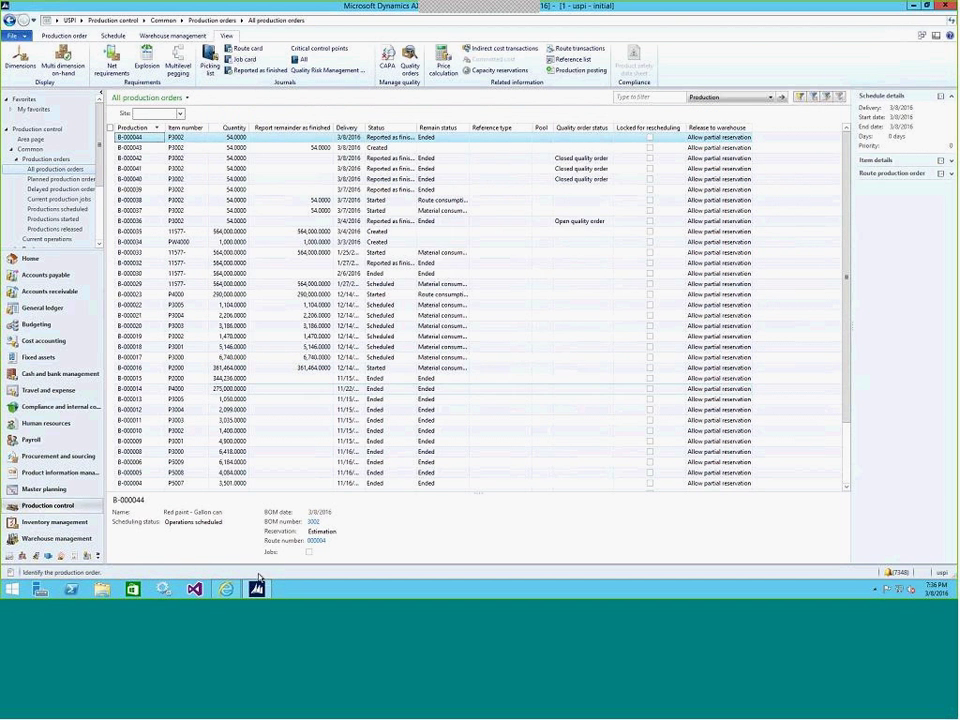
Switch to SharePoint, review the report as finished section in the batch order's electronic batch record, then close it and return to Dynamics AX.
{"action": "left_click", "coordinate": [228, 590]}
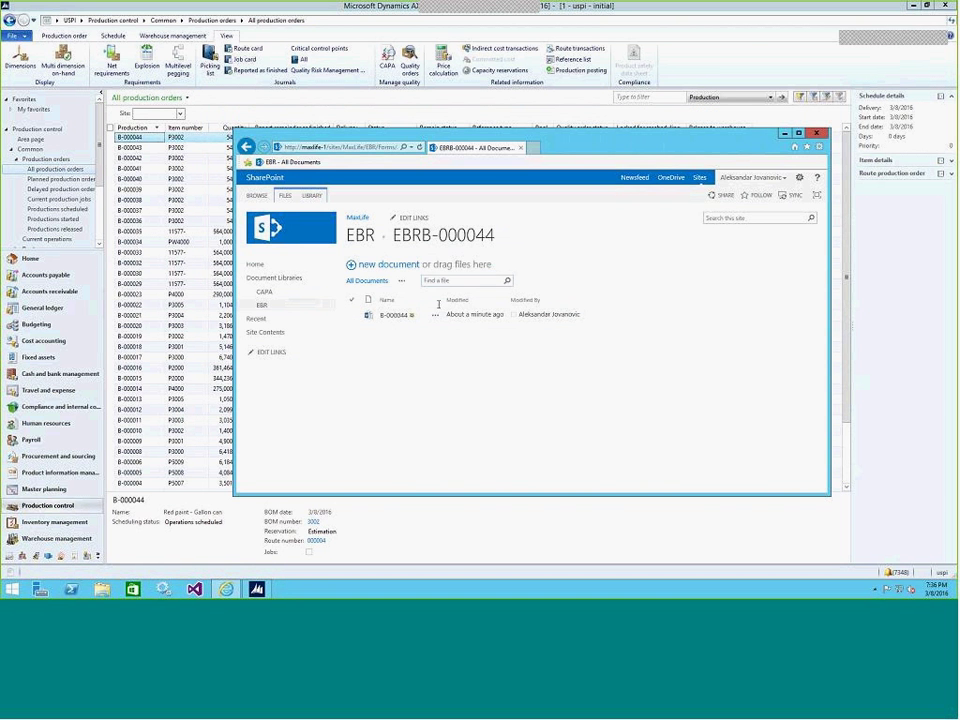
{"action": "left_click", "coordinate": [394, 315]}
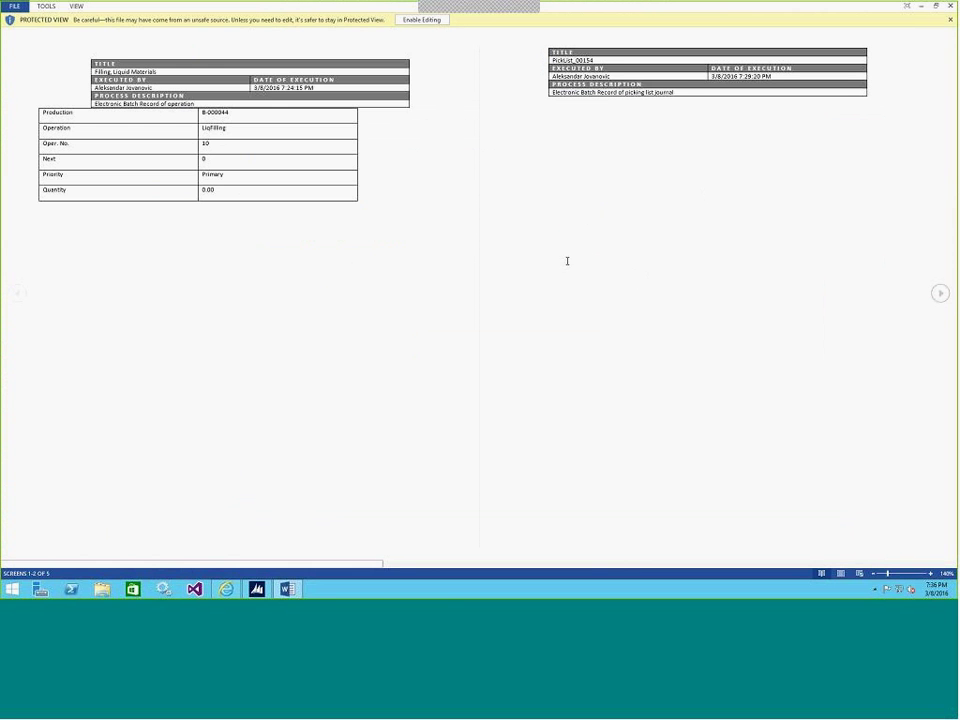
{"action": "scroll", "coordinate": [561, 259], "scroll_direction": "down", "scroll_amount": 3}
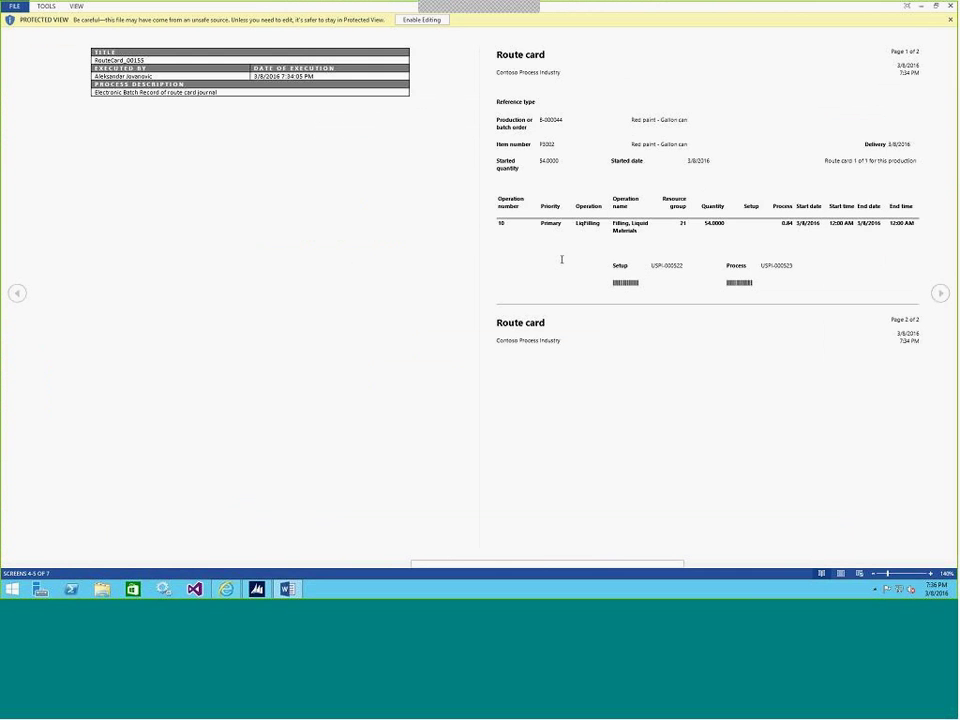
{"action": "scroll", "coordinate": [561, 259], "scroll_direction": "down", "scroll_amount": 1}
{"action": "scroll", "coordinate": [561, 259], "scroll_direction": "down", "scroll_amount": 1}
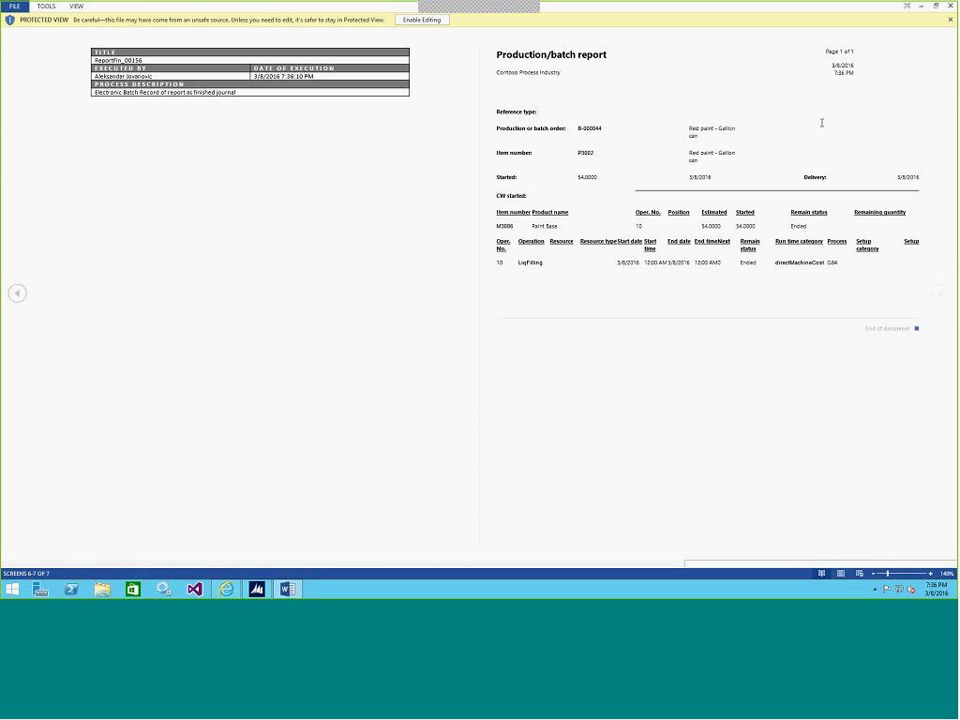
{"action": "left_click", "coordinate": [951, 7]}
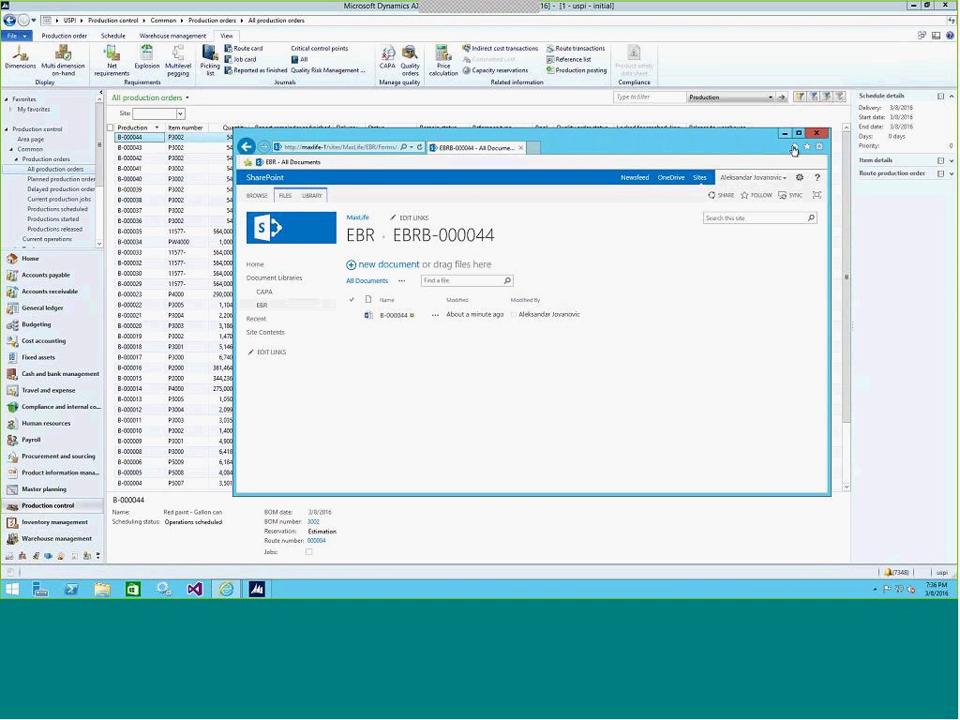
{"action": "left_click", "coordinate": [785, 136]}
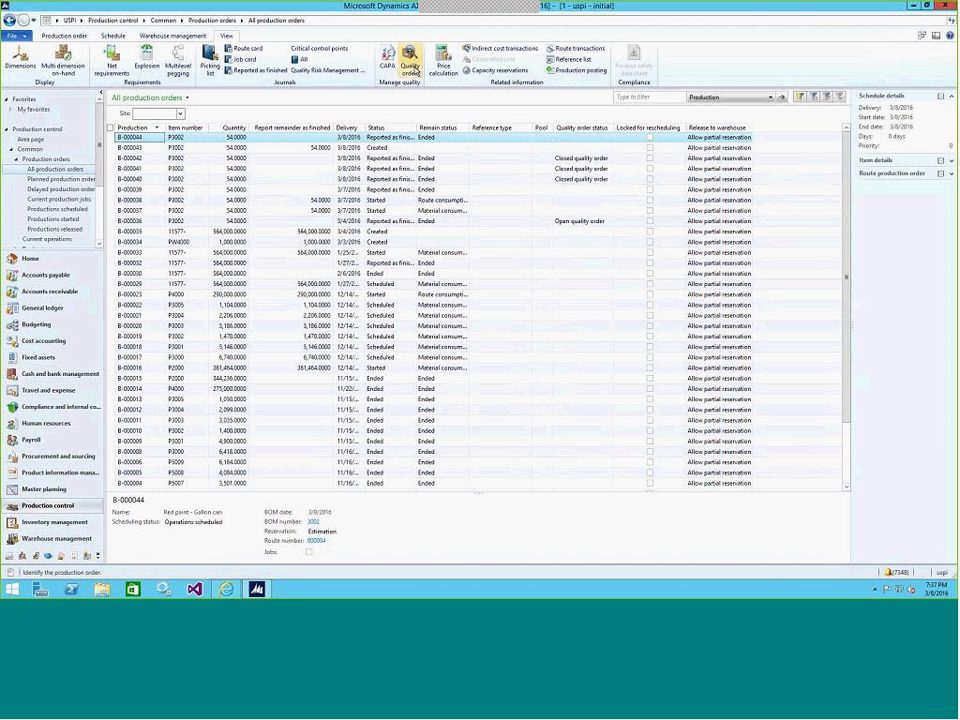
Create a quality order for the P3002 batch order with test group Density, quantity 1 and quality order type Retest.
{"action": "left_click", "coordinate": [410, 64]}
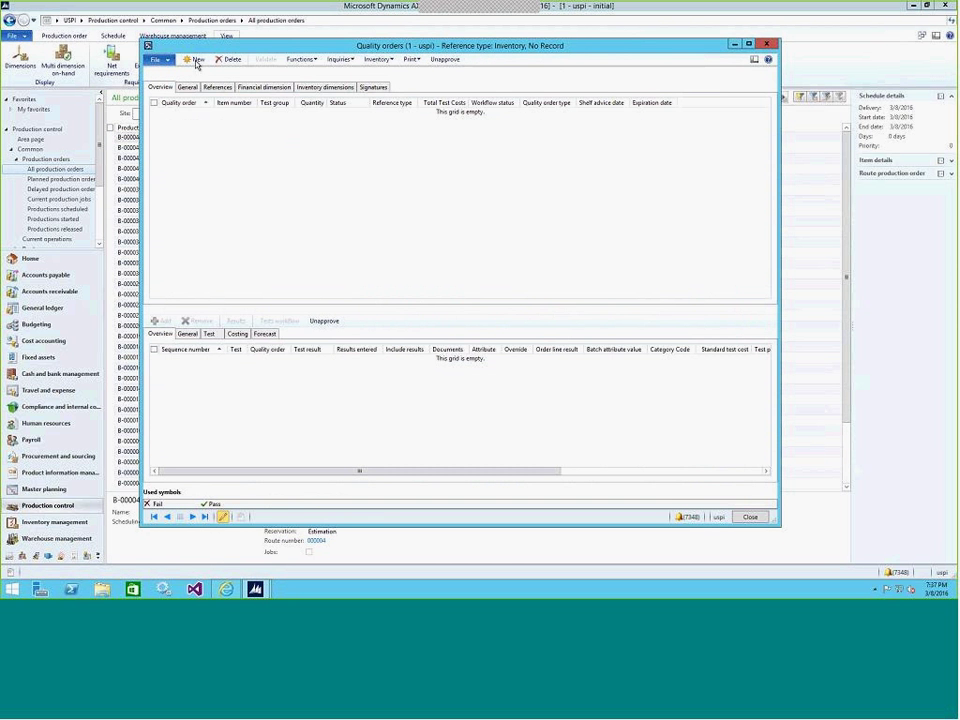
{"action": "left_click", "coordinate": [195, 60]}
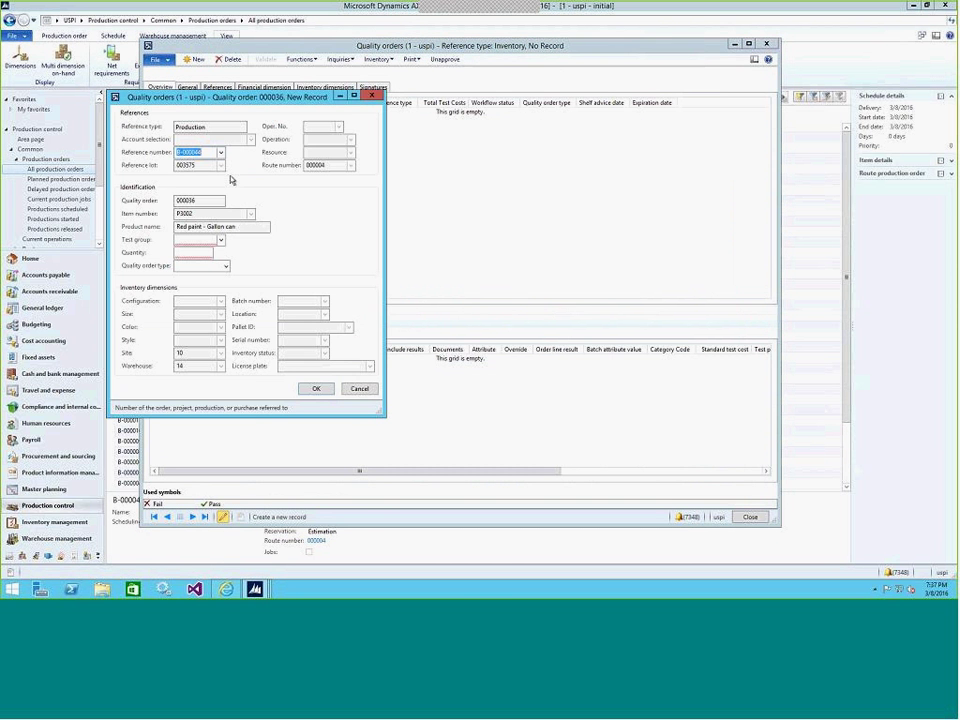
{"action": "left_click", "coordinate": [222, 243]}
{"action": "left_click", "coordinate": [197, 278]}
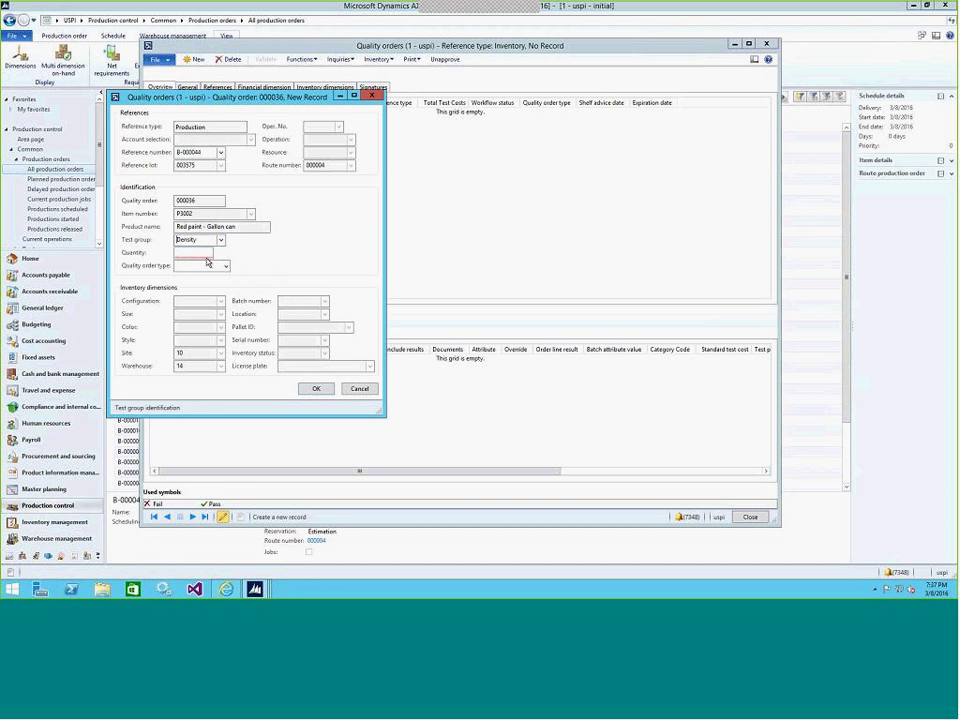
{"action": "left_click", "coordinate": [205, 253]}
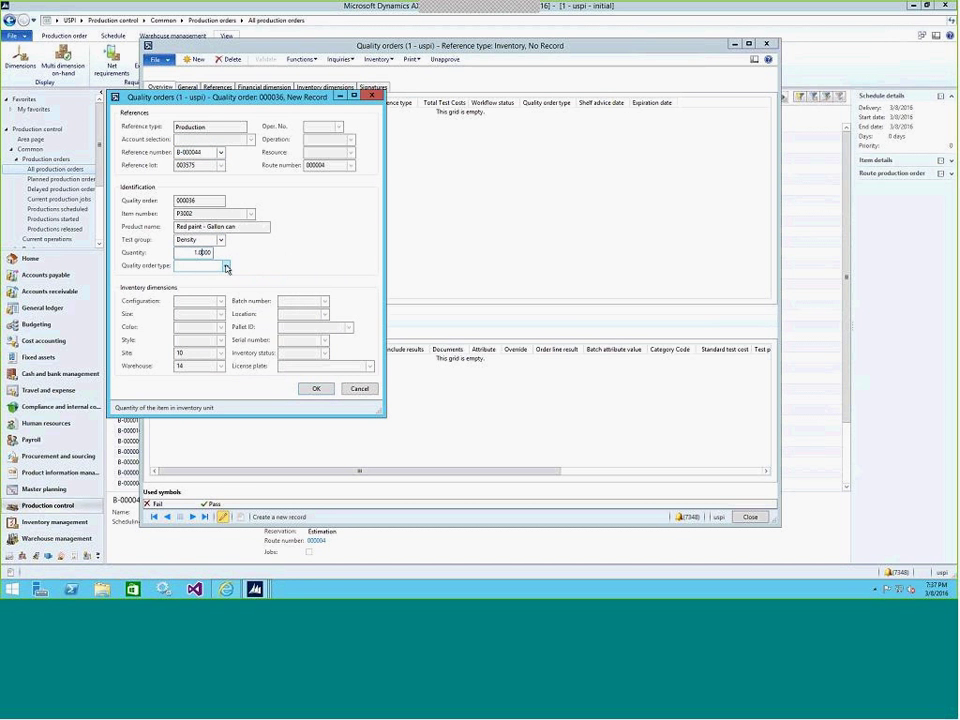
{"action": "left_click", "coordinate": [227, 268]}
{"action": "left_click", "coordinate": [191, 300]}
{"action": "left_click", "coordinate": [316, 390]}
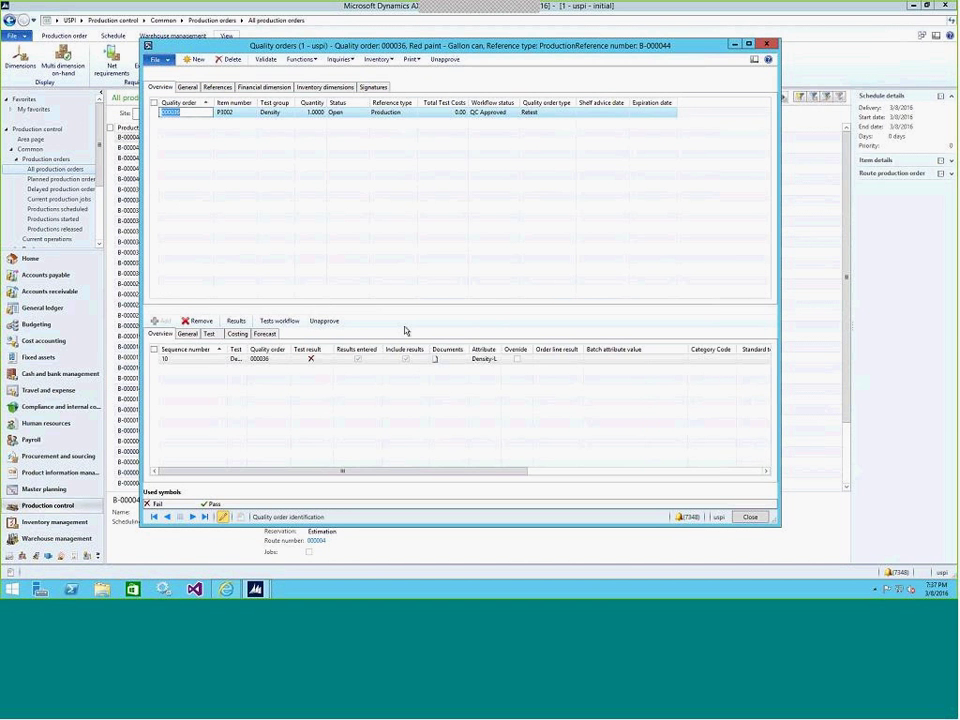
Validate the Density test line result, then validate the quality order with the preset worker without accepting errors.
{"action": "left_click", "coordinate": [236, 321]}
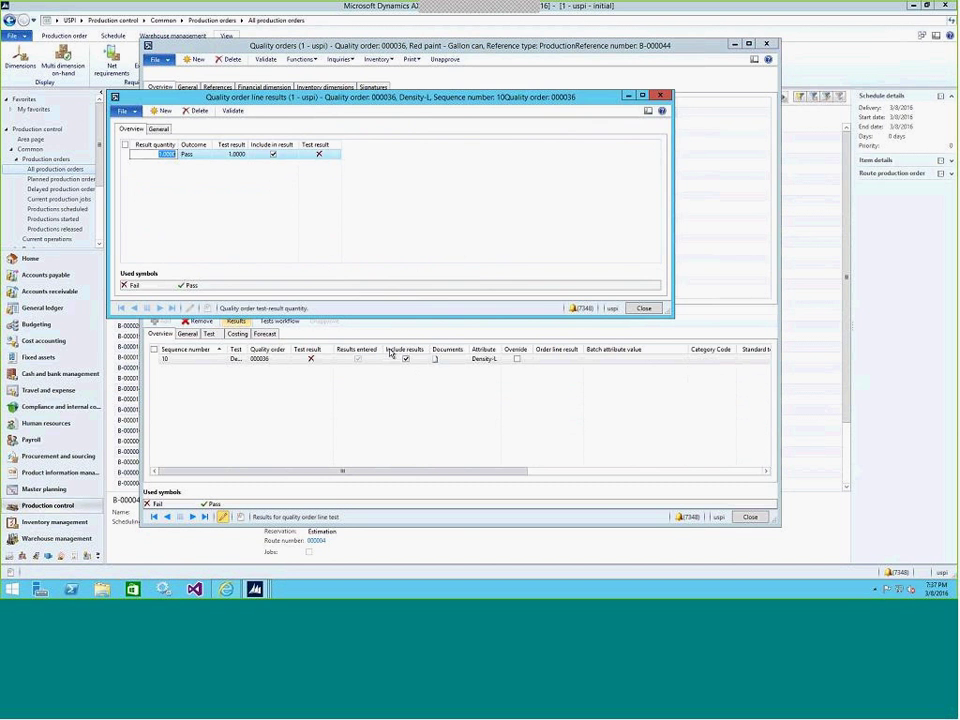
{"action": "left_click", "coordinate": [233, 112]}
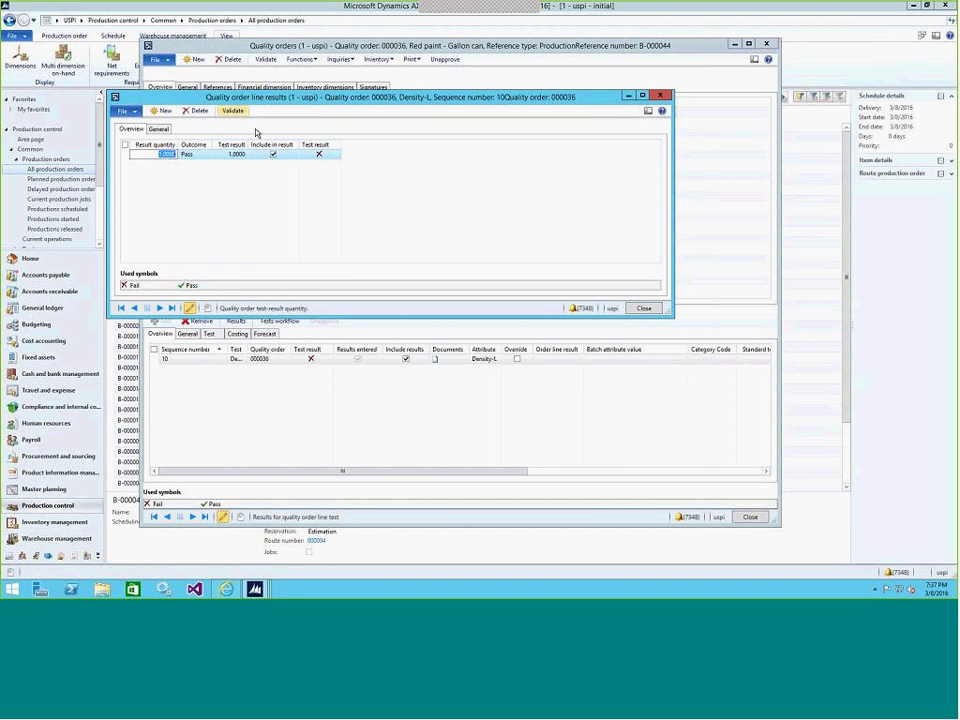
{"action": "left_click", "coordinate": [644, 309]}
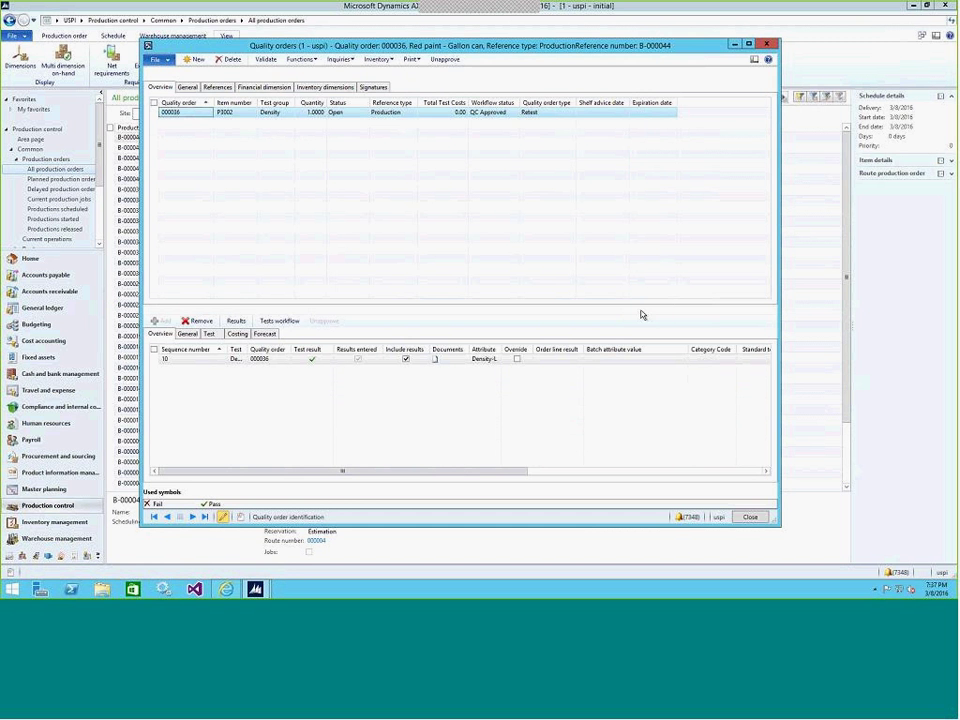
{"action": "left_click", "coordinate": [265, 61]}
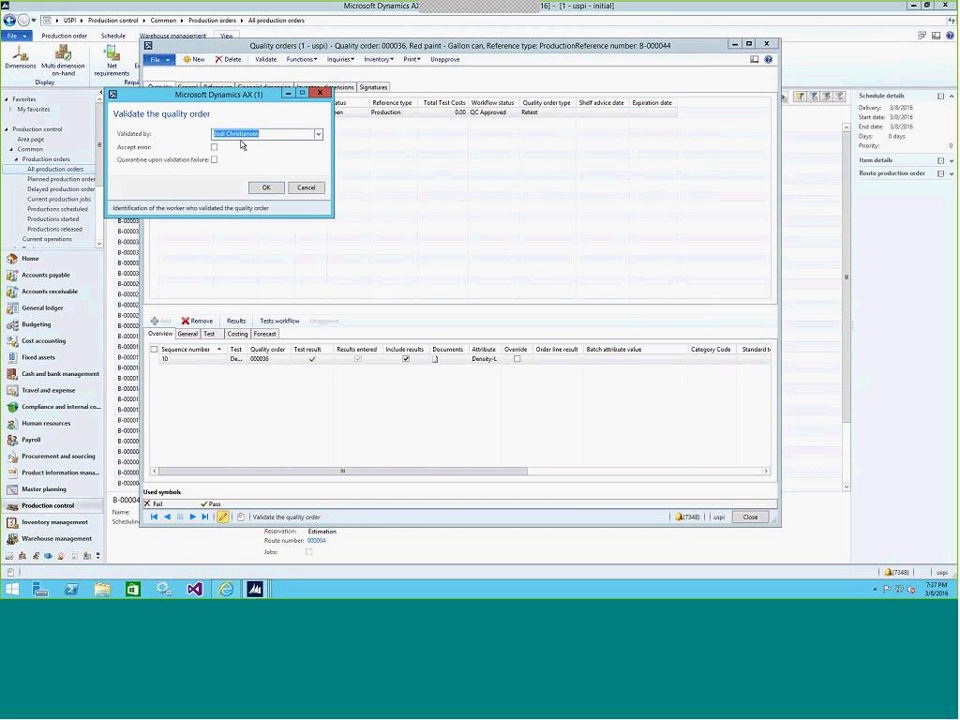
{"action": "left_click", "coordinate": [268, 188]}
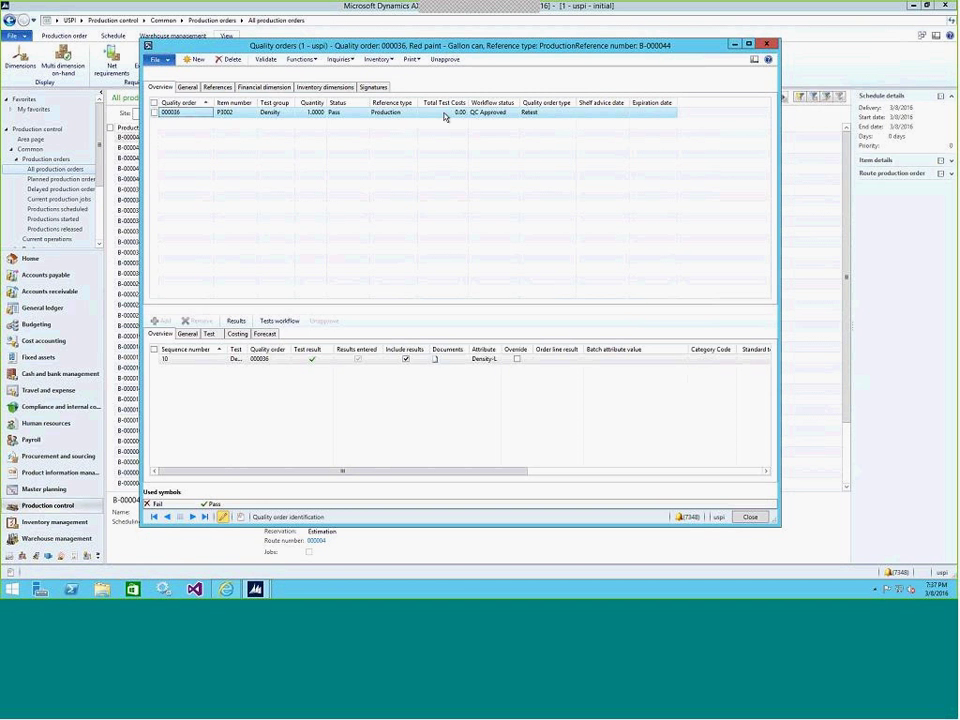
Open the certificates of analysis for the P3002 Density quality order and create a new certificate record.
{"action": "left_click", "coordinate": [340, 60]}
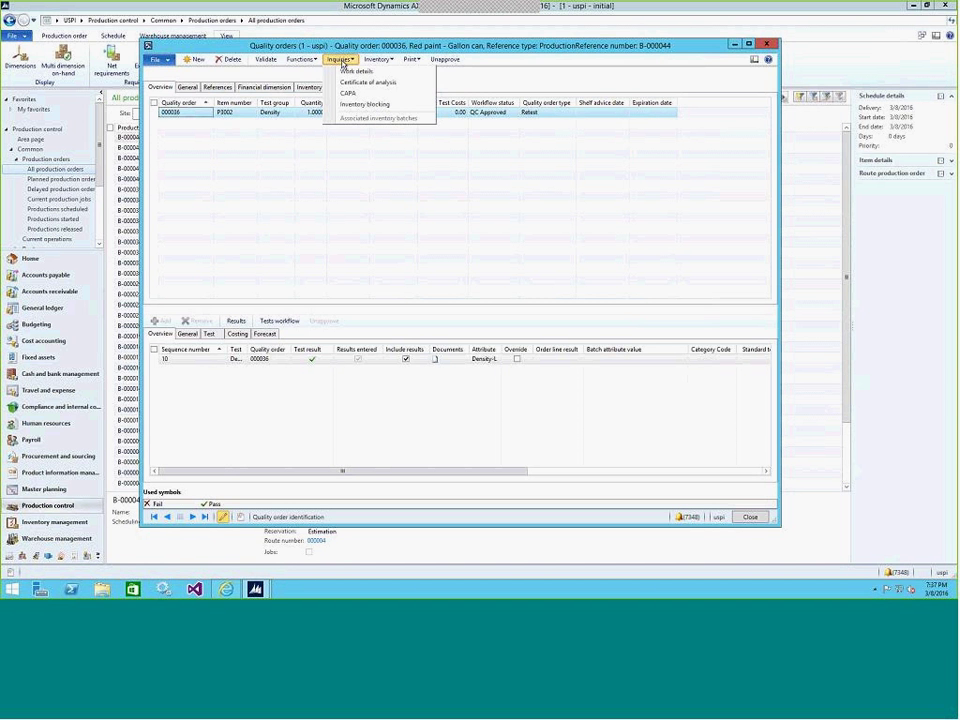
{"action": "left_click", "coordinate": [362, 87]}
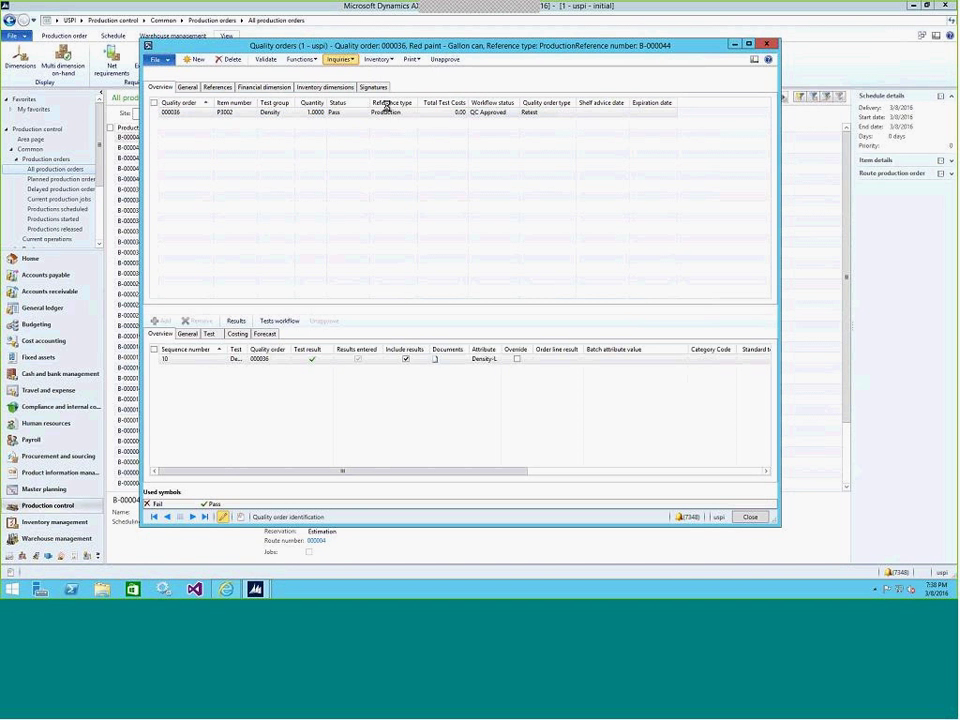
{"action": "left_click", "coordinate": [314, 165]}
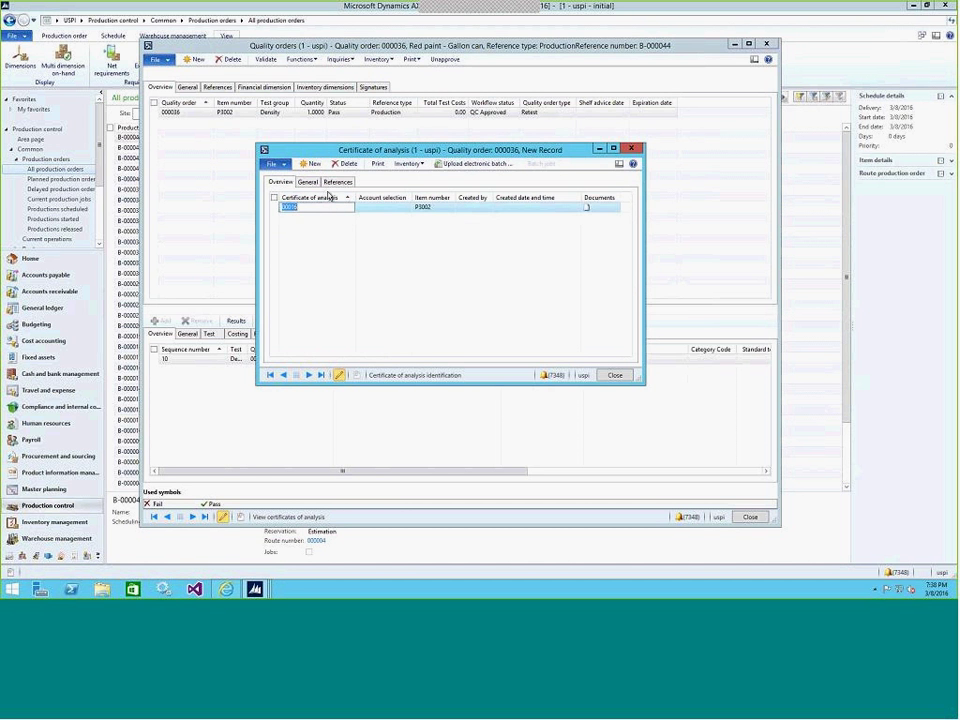
{"action": "left_click", "coordinate": [328, 196]}
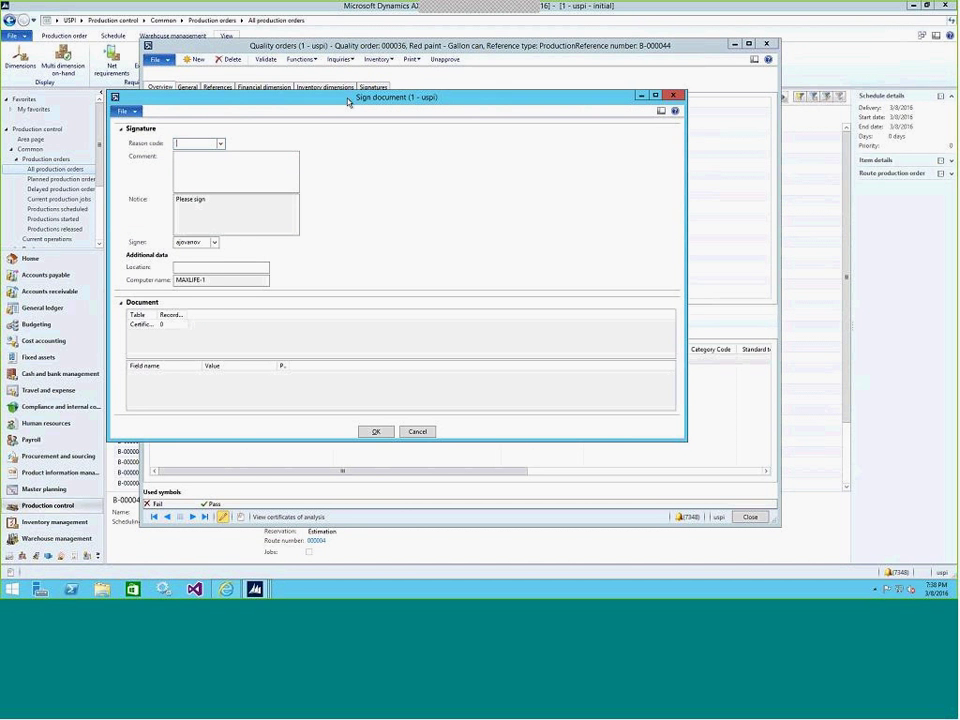
Sign the new certificate of analysis with reason code Ok and enter the electronic signature password.
{"action": "left_click_drag", "start_coordinate": [349, 101], "coordinate": [415, 100]}
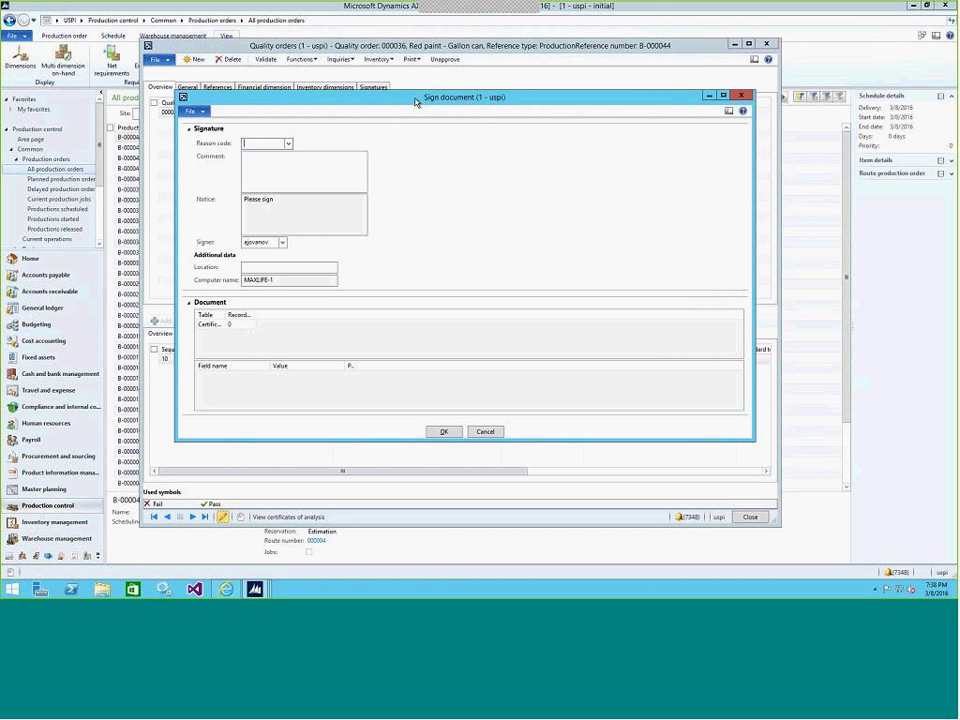
{"action": "left_click", "coordinate": [289, 145]}
{"action": "left_click", "coordinate": [261, 170]}
{"action": "left_click", "coordinate": [290, 169]}
{"action": "left_click", "coordinate": [283, 166]}
{"action": "left_click", "coordinate": [446, 432]}
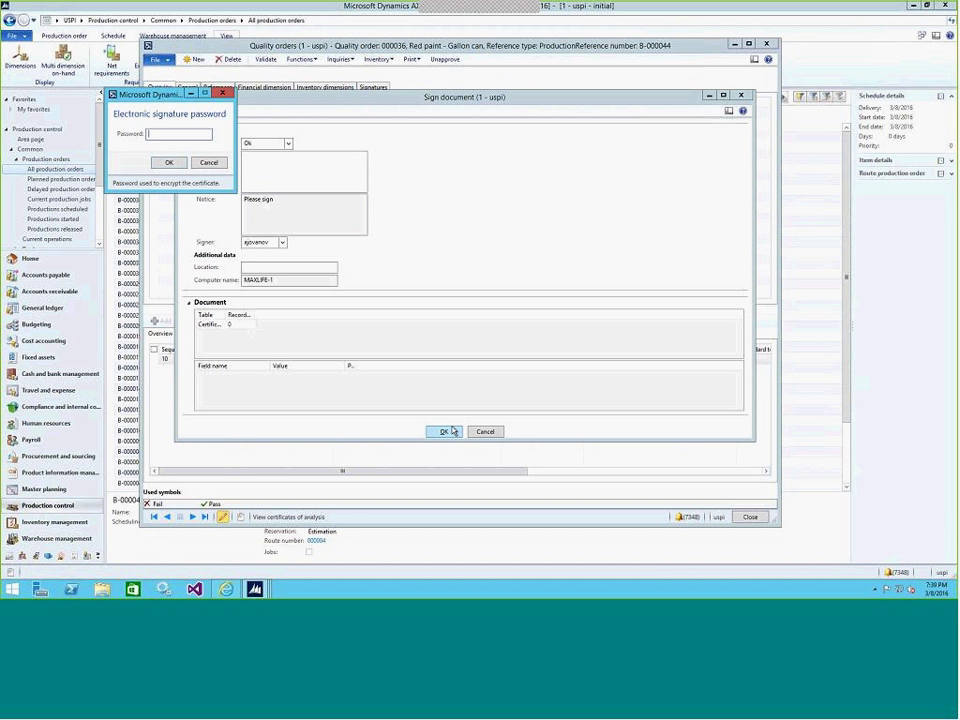
{"action": "type", "text": "********"}
{"action": "key", "text": "Return"}
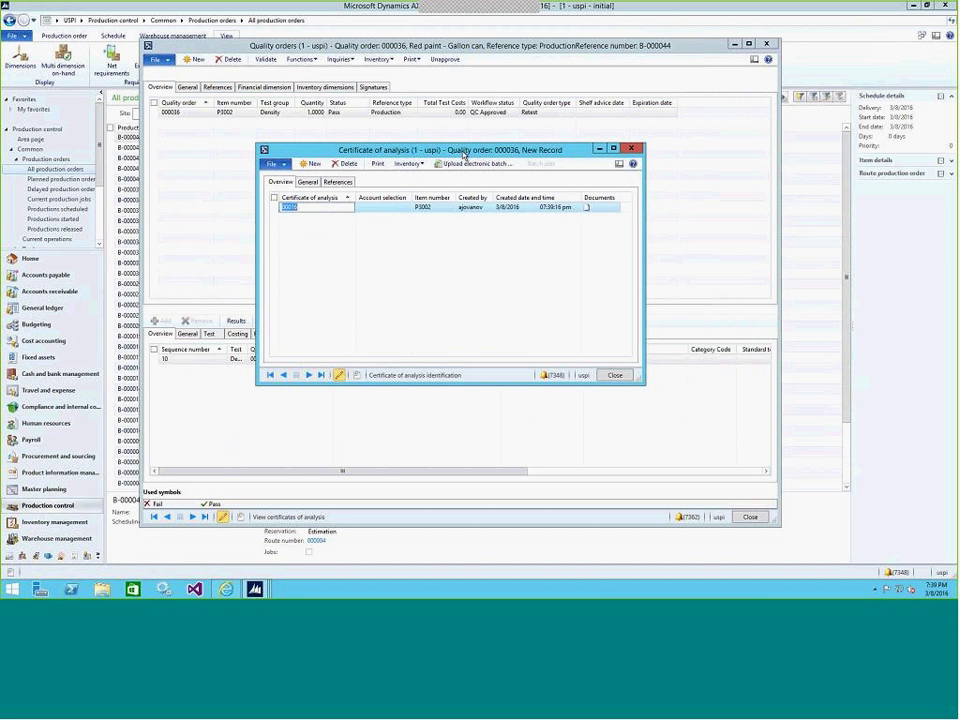
Upload the certificate of analysis to the electronic batch record without batch processing, then close the certificate and quality orders.
{"action": "left_click_drag", "start_coordinate": [455, 148], "coordinate": [446, 138]}
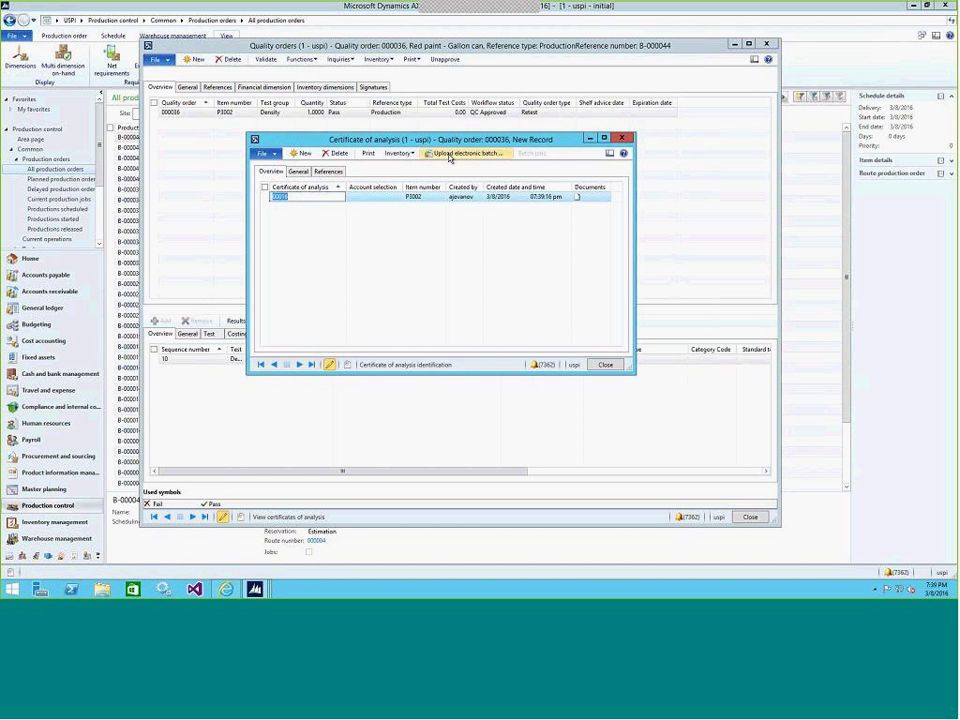
{"action": "left_click", "coordinate": [450, 155]}
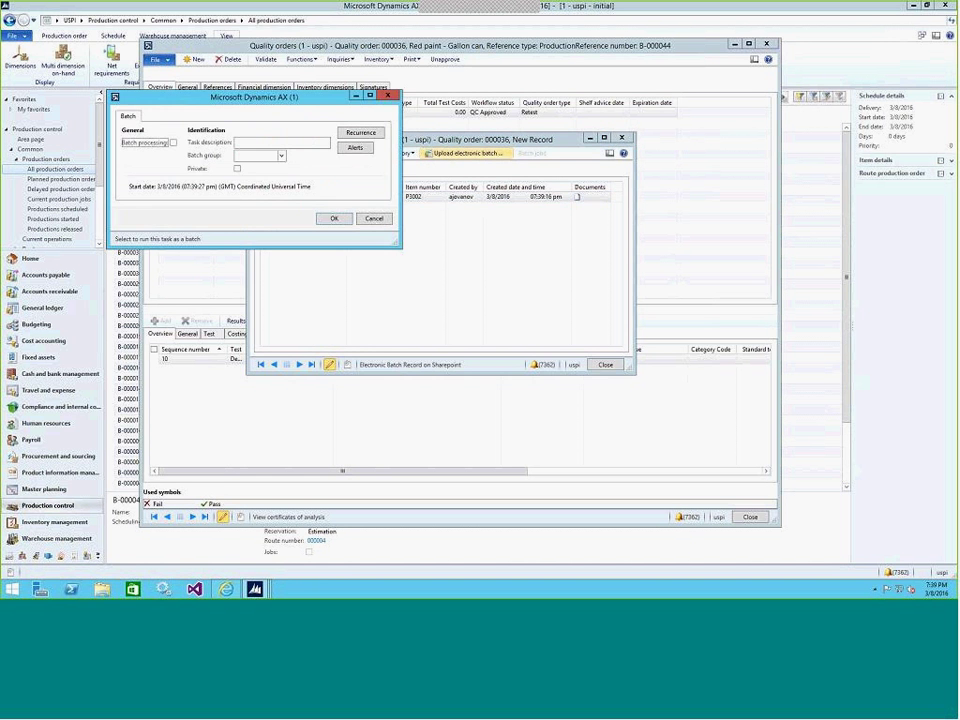
{"action": "left_click", "coordinate": [340, 218]}
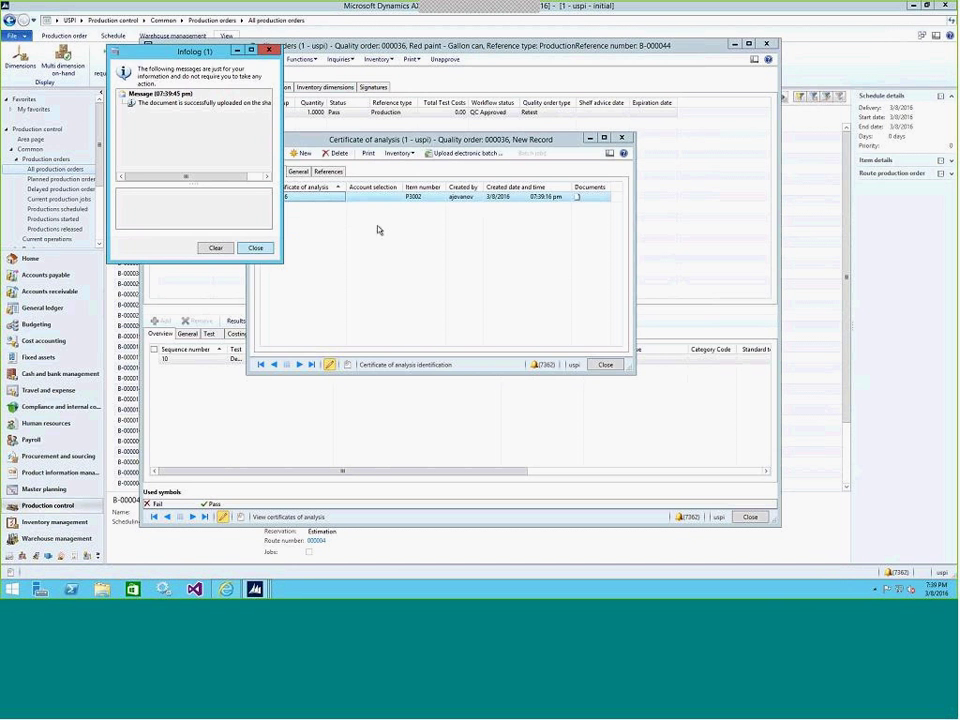
{"action": "left_click", "coordinate": [283, 169]}
{"action": "left_click", "coordinate": [468, 110]}
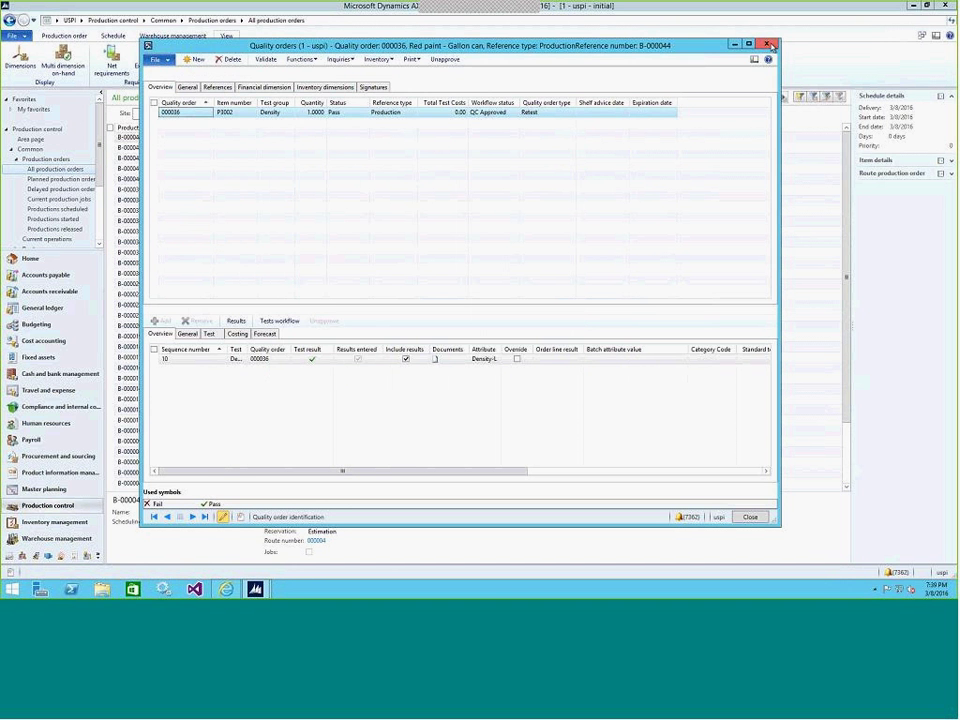
{"action": "key", "text": "Escape"}
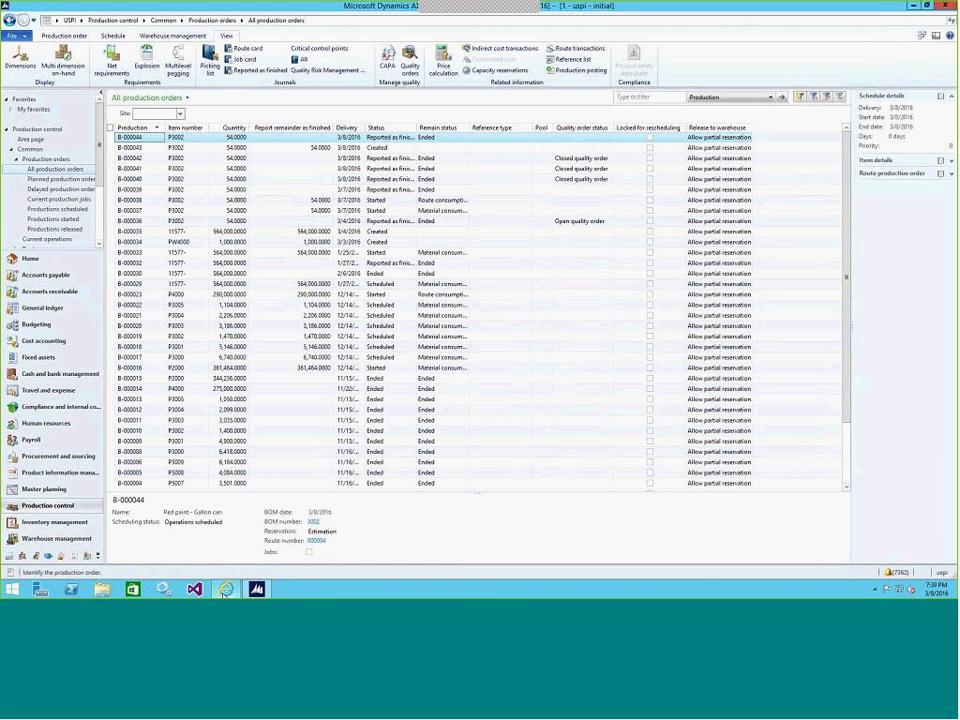
Switch to SharePoint, review the certificate of analysis section in the batch order's electronic batch record, then close it and return to Dynamics AX.
{"action": "left_click", "coordinate": [393, 316]}
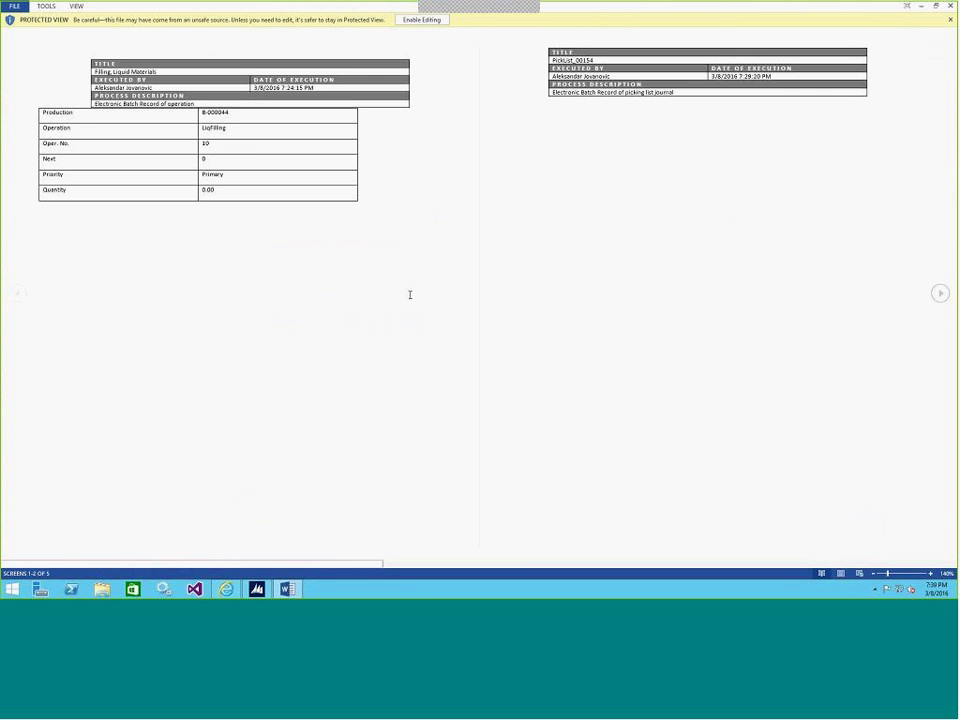
{"action": "scroll", "coordinate": [410, 294], "scroll_direction": "down", "scroll_amount": 4}
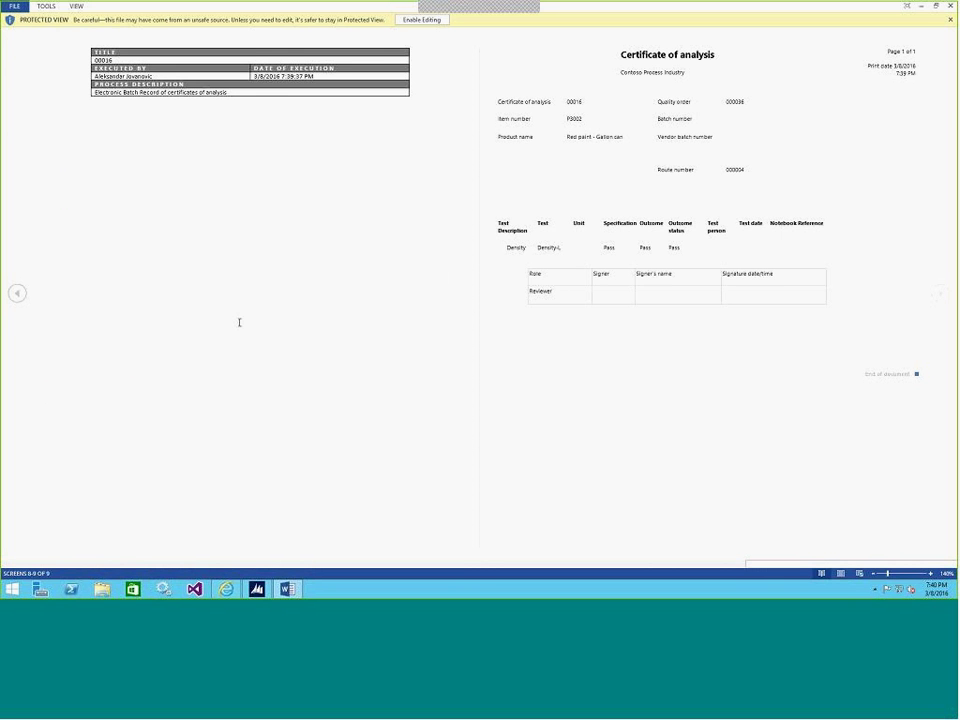
{"action": "left_click", "coordinate": [950, 7]}
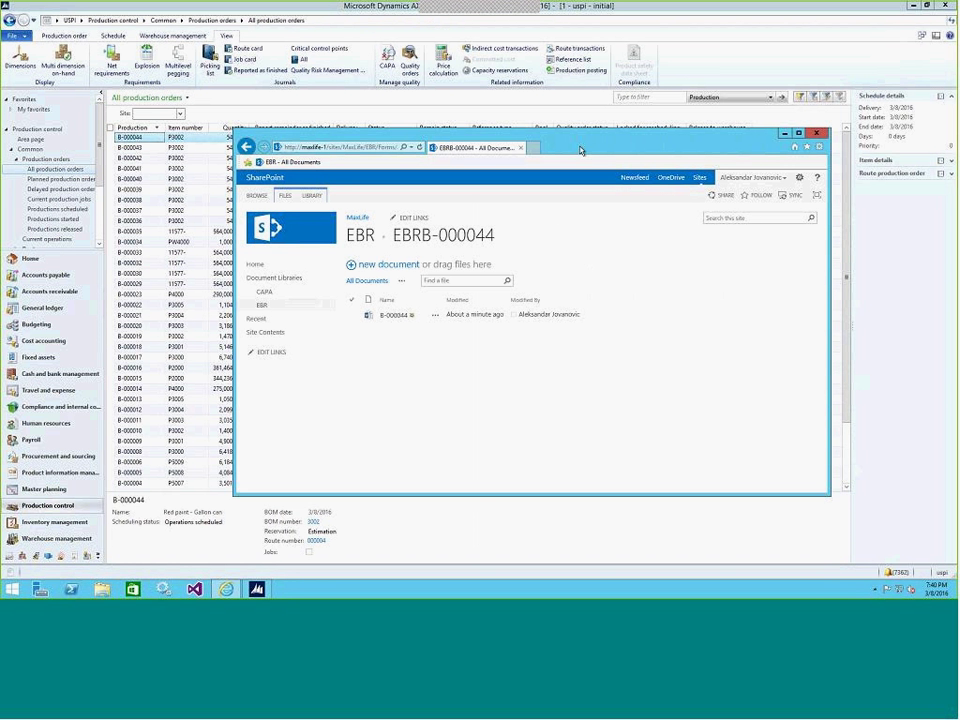
{"action": "left_click_drag", "start_coordinate": [568, 142], "coordinate": [560, 138]}
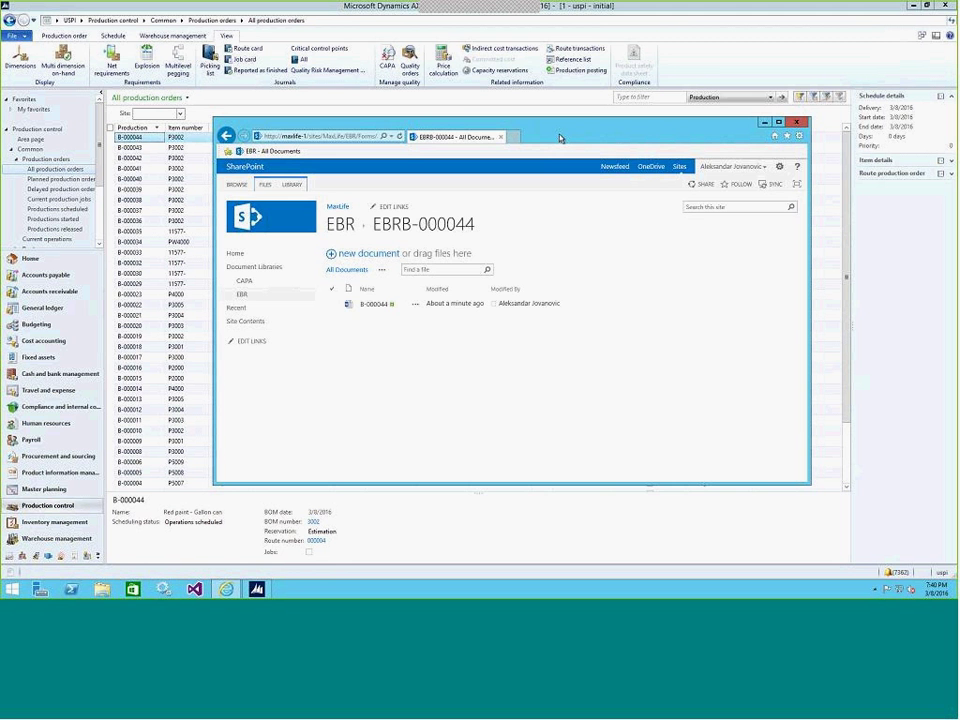
{"action": "left_click", "coordinate": [575, 93]}
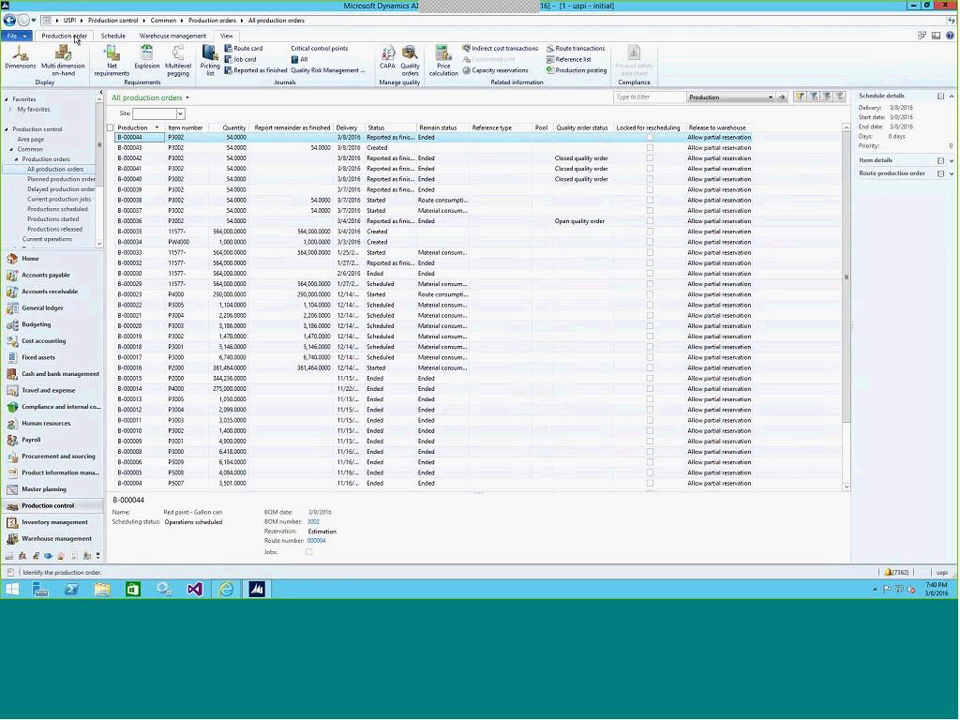
{"action": "left_click", "coordinate": [65, 36]}
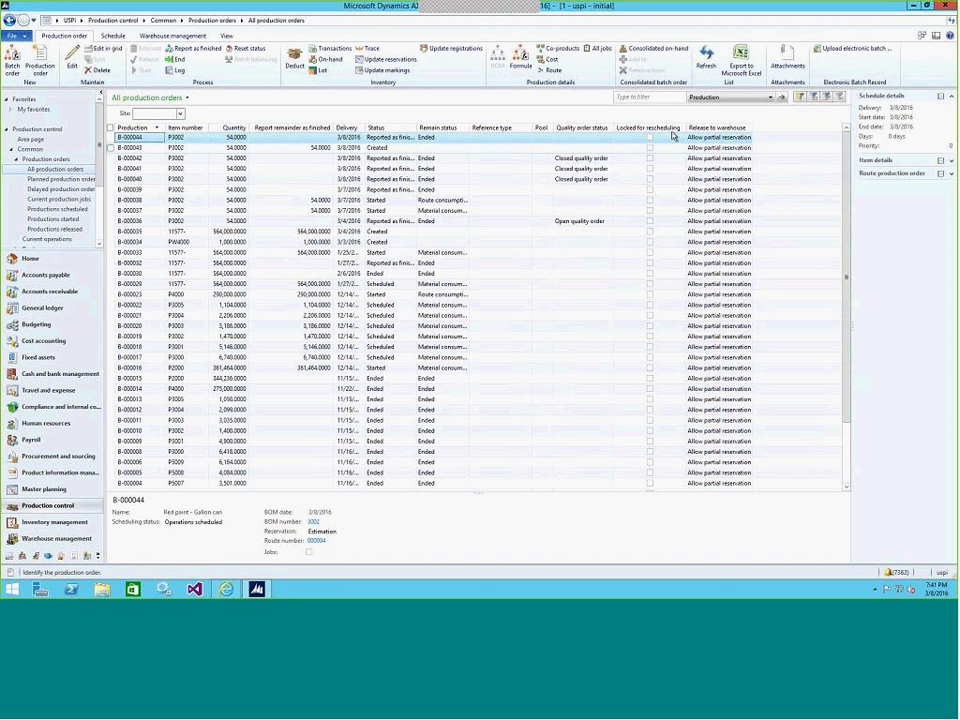
{"action": "left_click", "coordinate": [226, 589]}
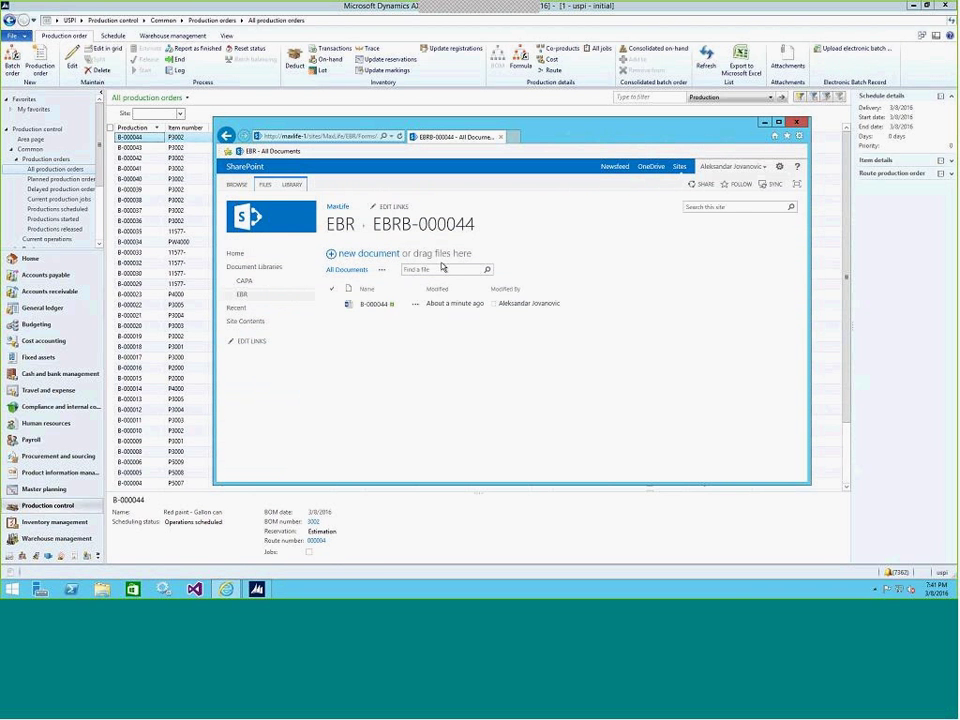
{"action": "left_click", "coordinate": [766, 121]}
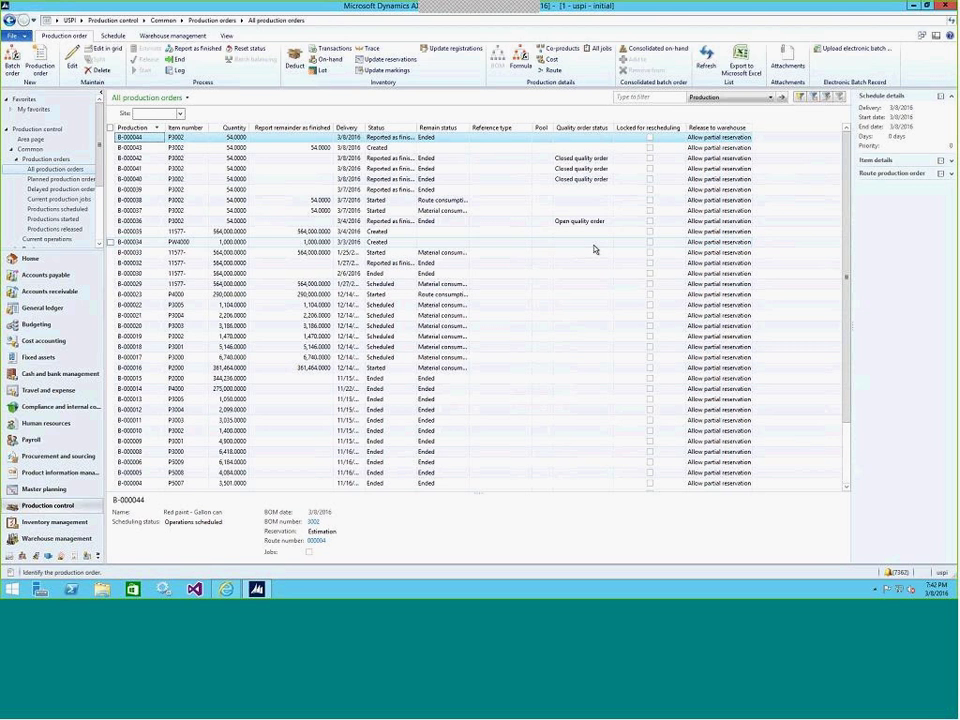
{"action": "left_click", "coordinate": [226, 35]}
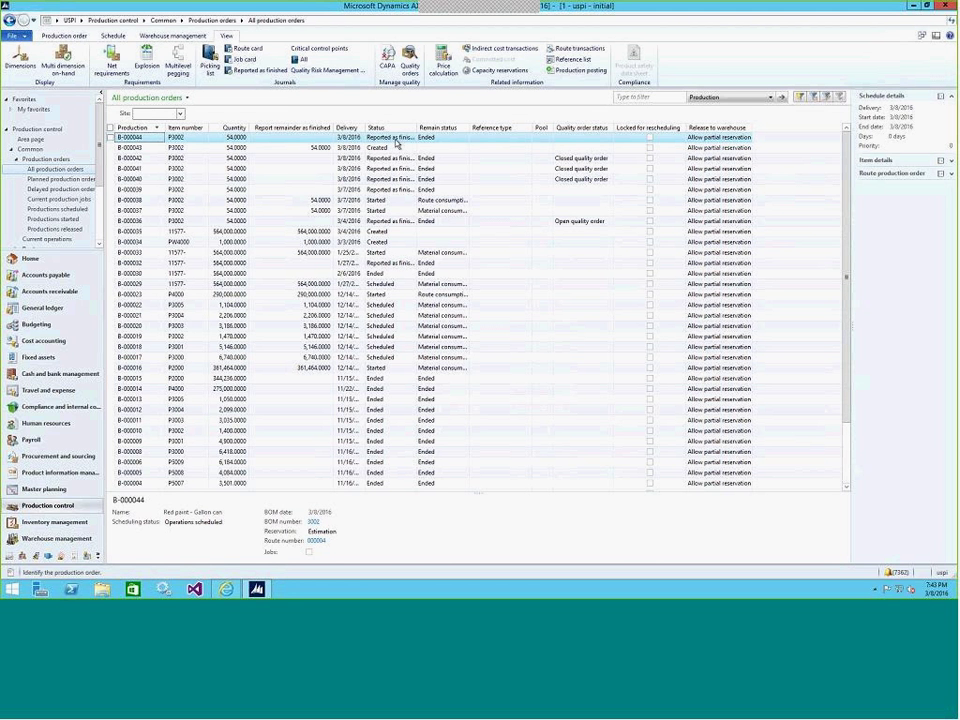
{"action": "mouse_move", "coordinate": [227, 592]}
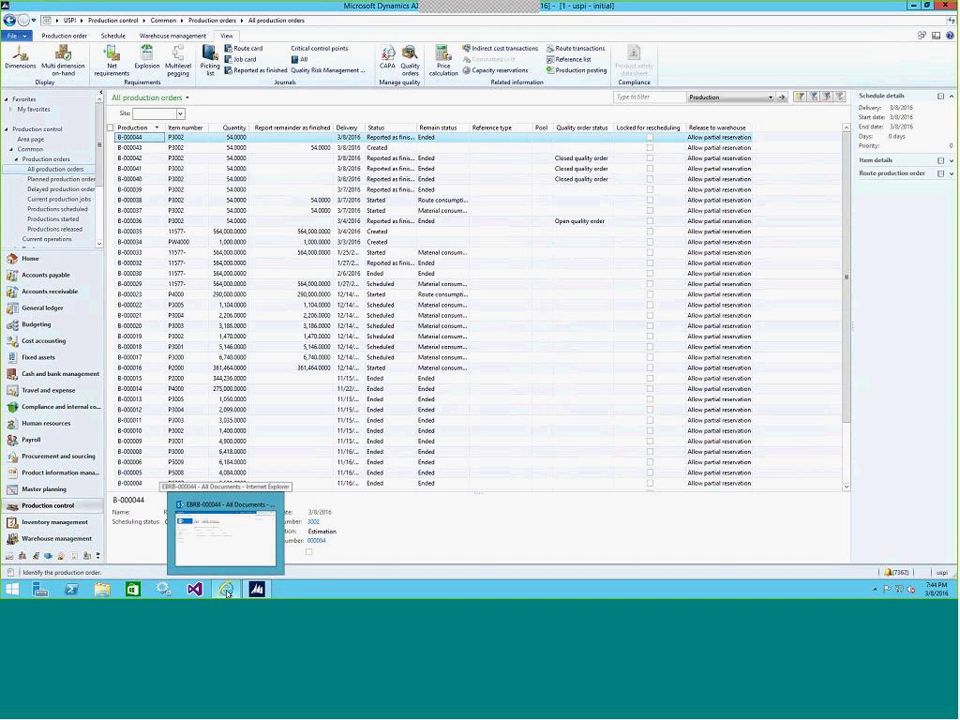
{"action": "left_click", "coordinate": [225, 535]}
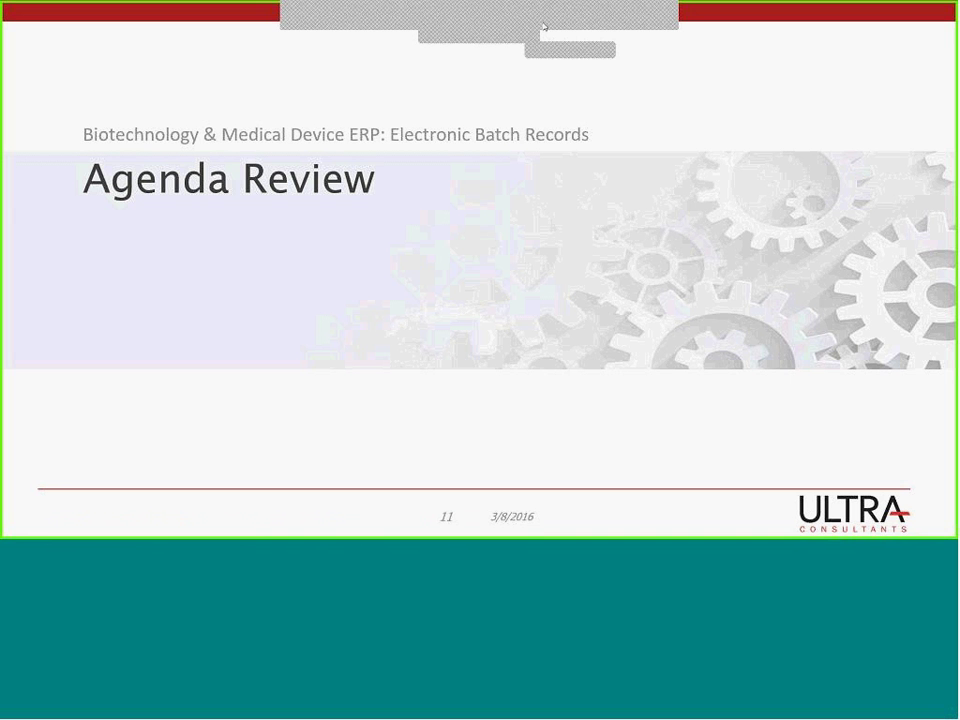
{"action": "left_click", "coordinate": [554, 160]}
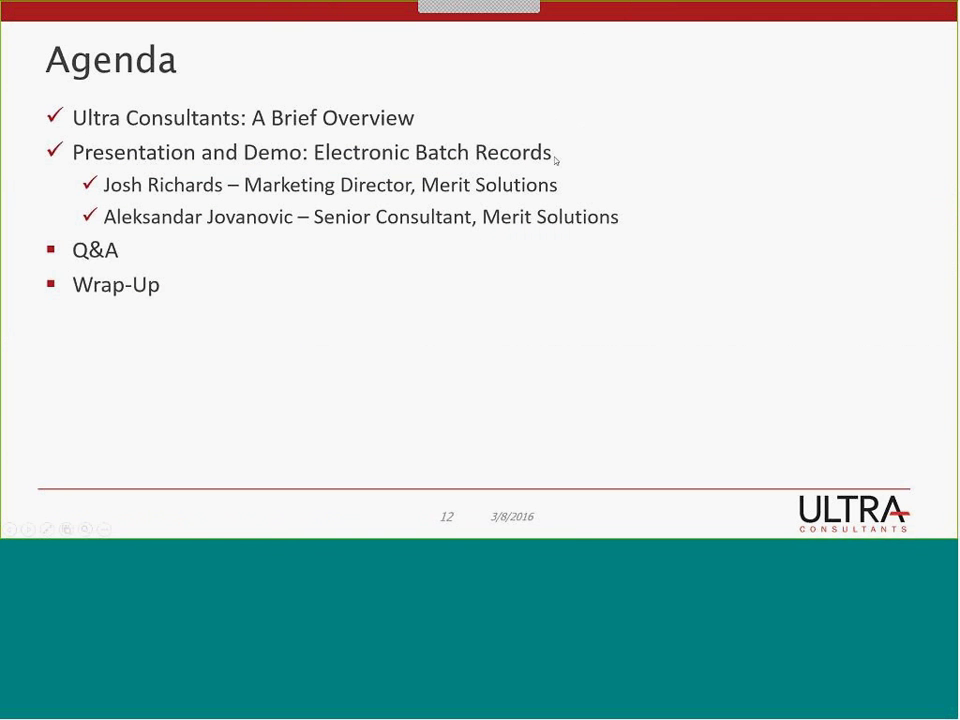